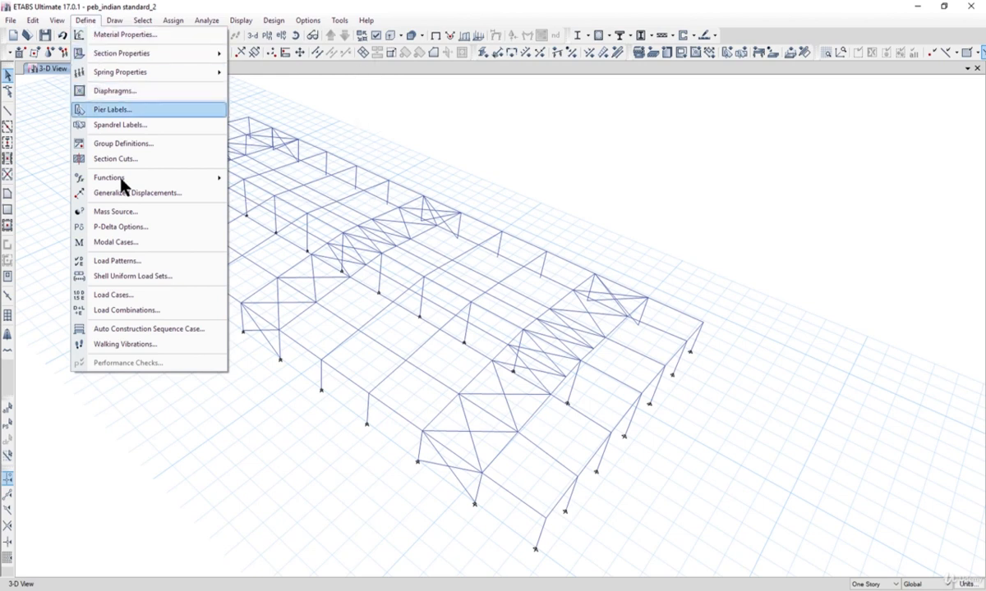
- Open the load combination 0.9(DL+CL)-1.5WL1 and review its load names and scale factors
left_click(177, 312)
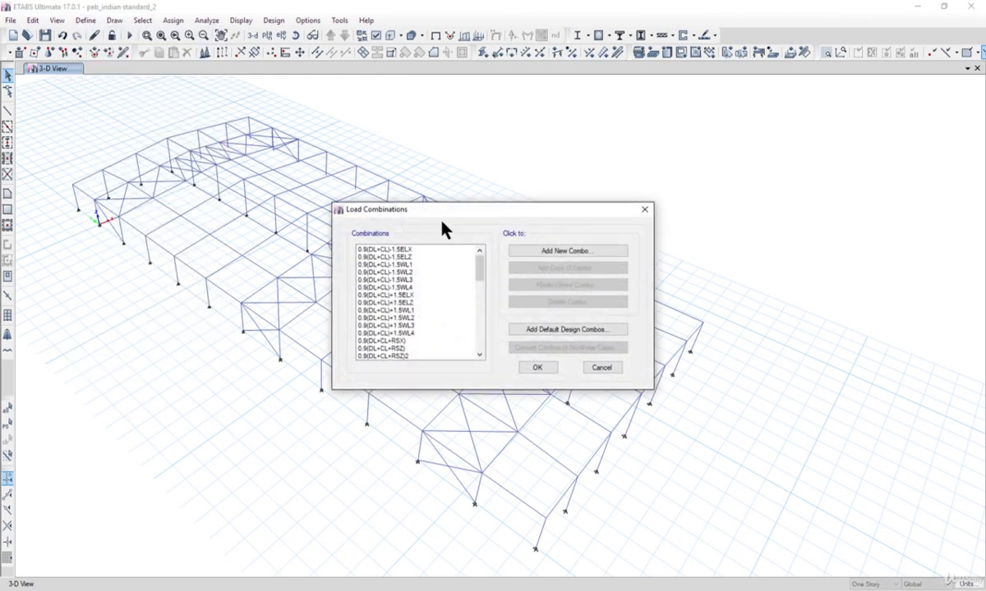
left_click_drag(443, 217, 747, 92)
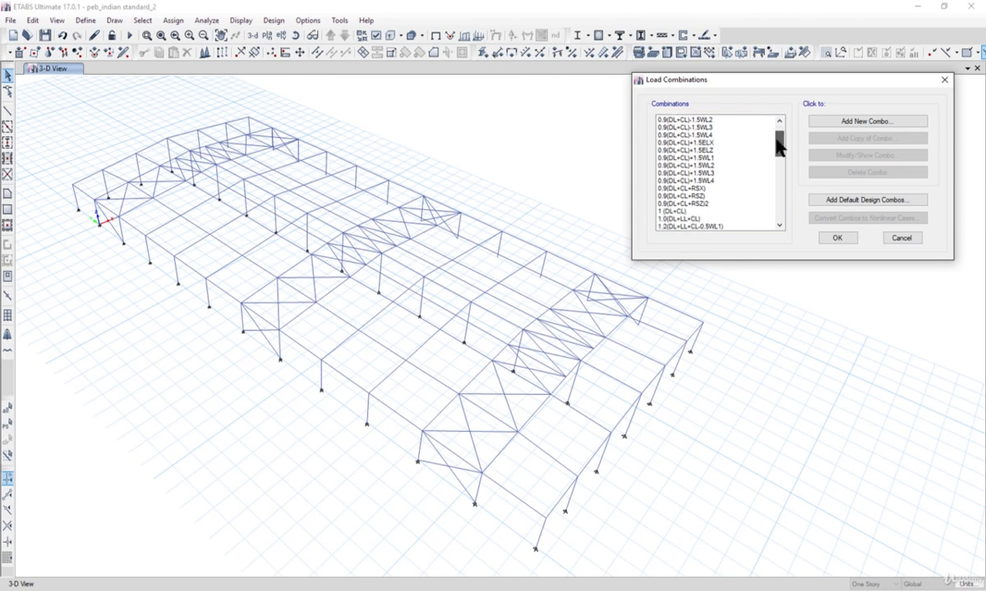
left_click(714, 143)
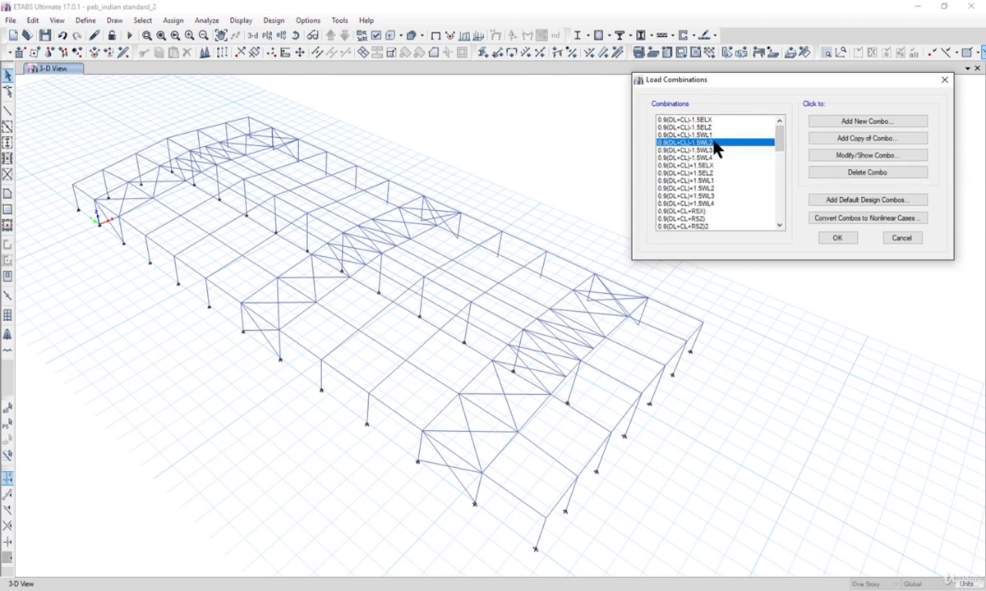
left_click(713, 136)
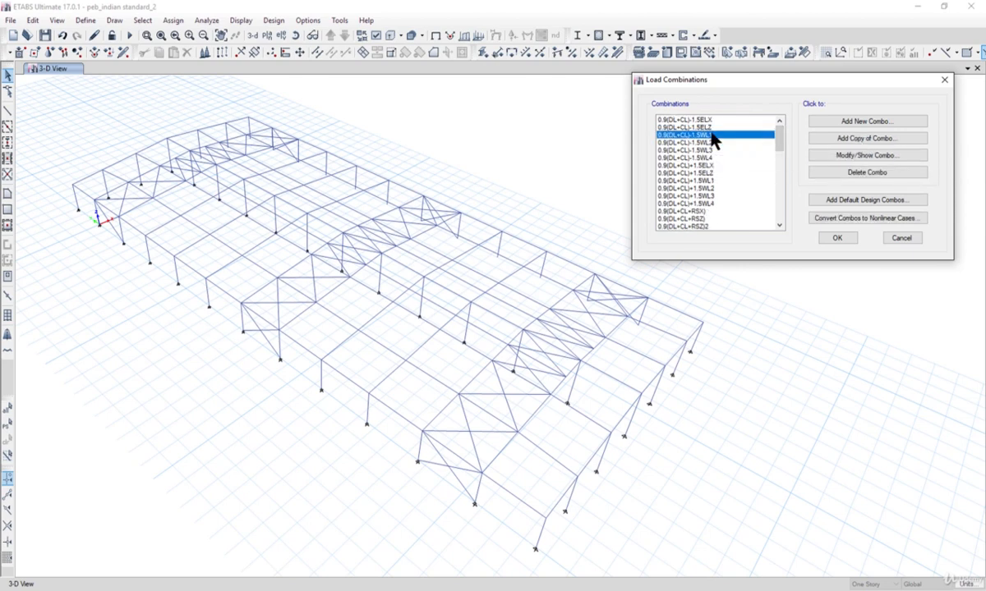
left_click(850, 156)
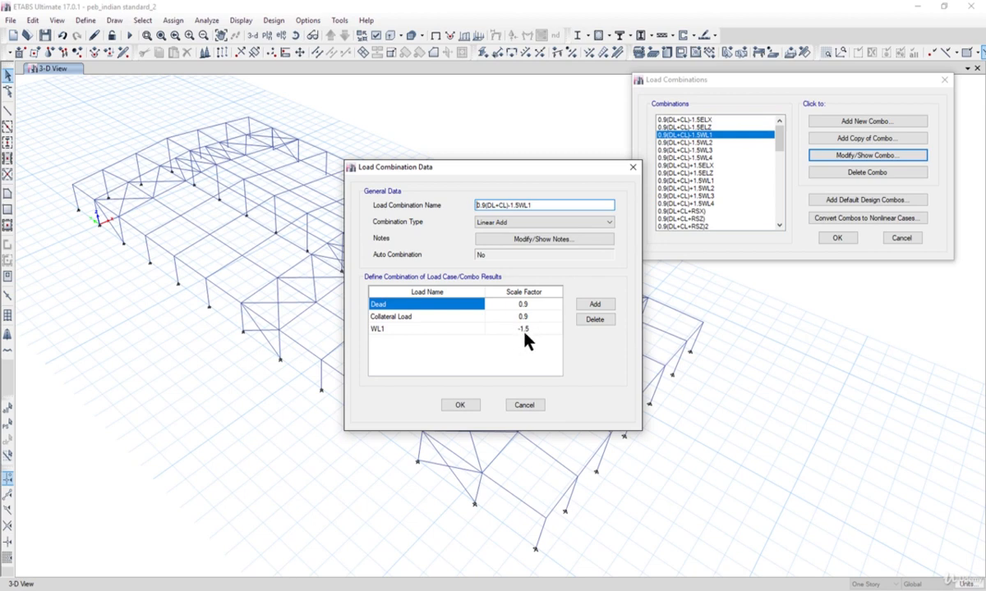
left_click_drag(431, 176, 485, 174)
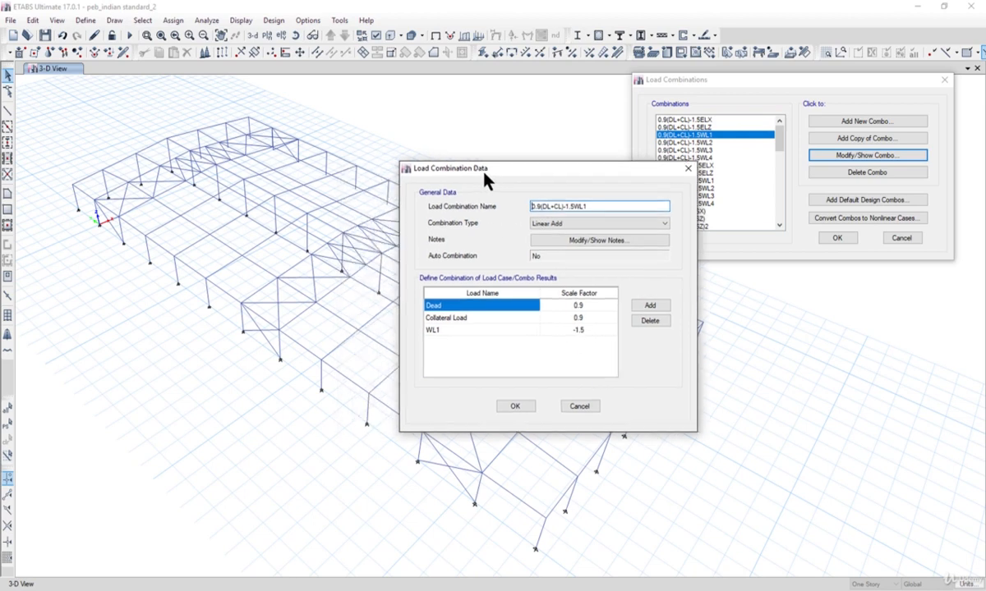
- Switch to the PEB Wind Load Calculations workbook in Excel to examine the WL1 to WL4 diagrams, then return to ETABS and close the combination unchanged
left_click(184, 590)
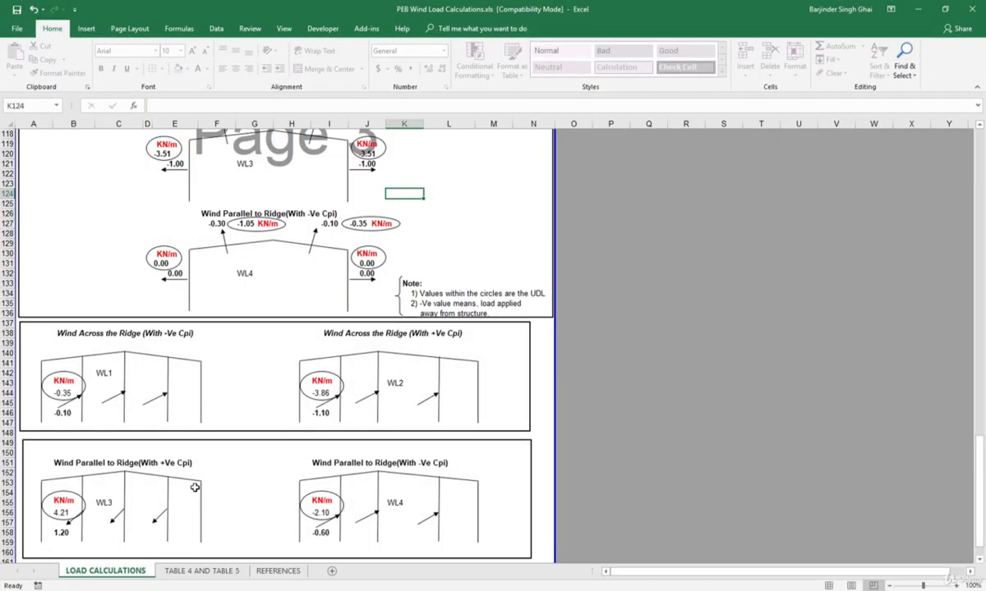
scroll(241, 318, "up", 5)
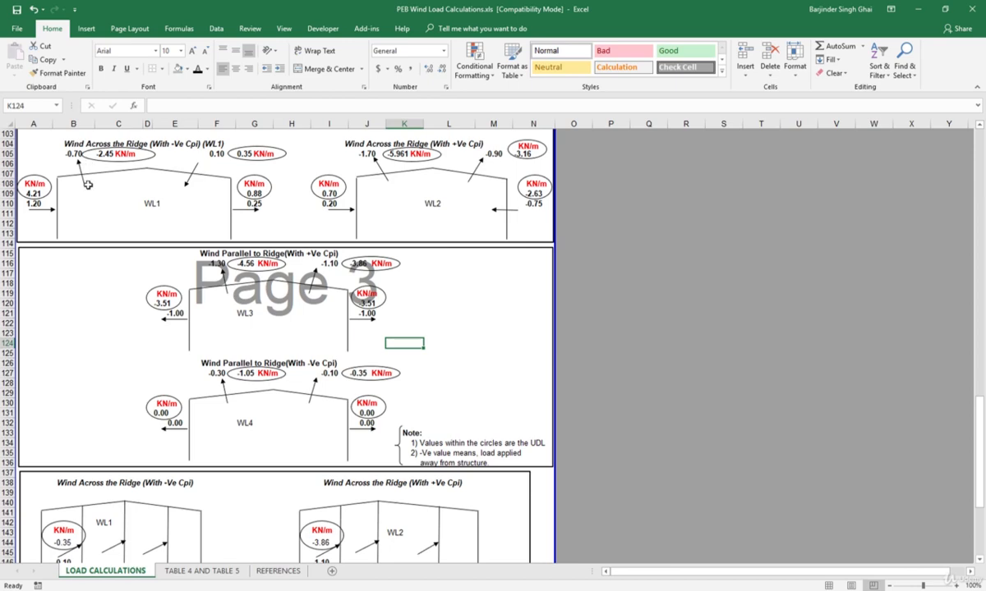
left_click(915, 10)
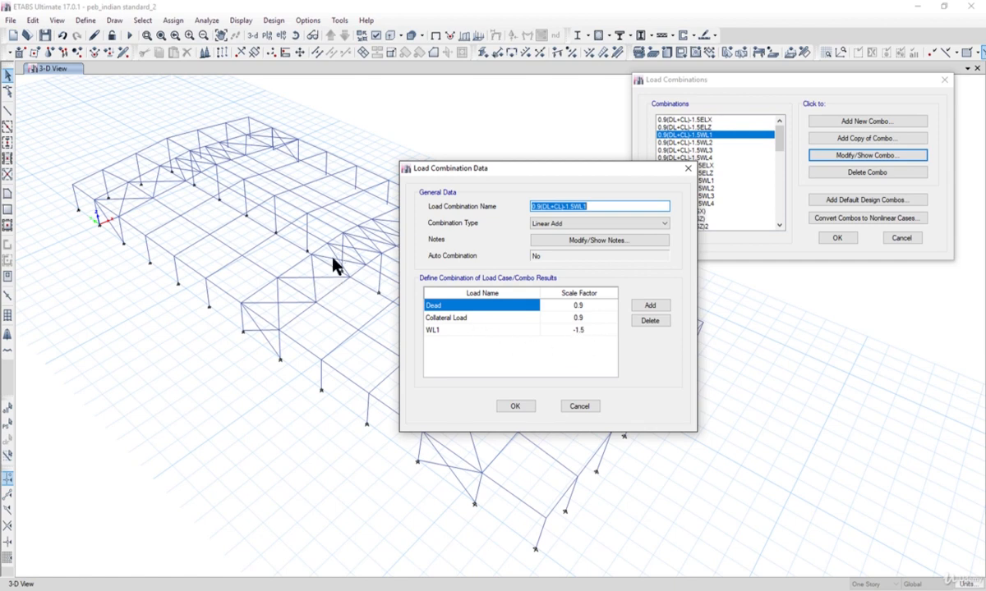
left_click(577, 406)
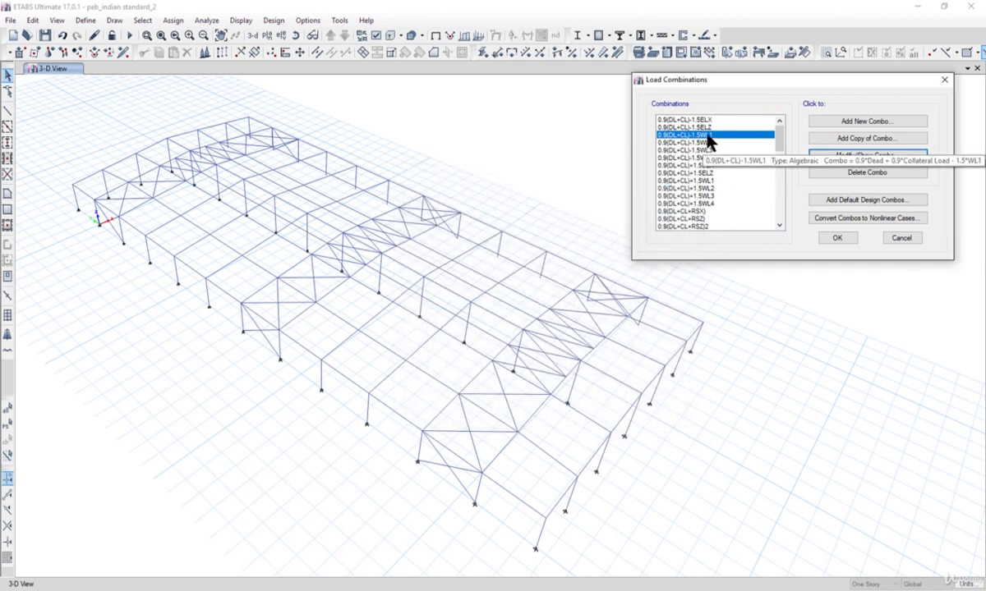
- Look over the combinations 0.9(DL+CL)-1.5WL1 to WL4 and recheck the definition of the WL1 one
left_click_drag(708, 138, 711, 164)
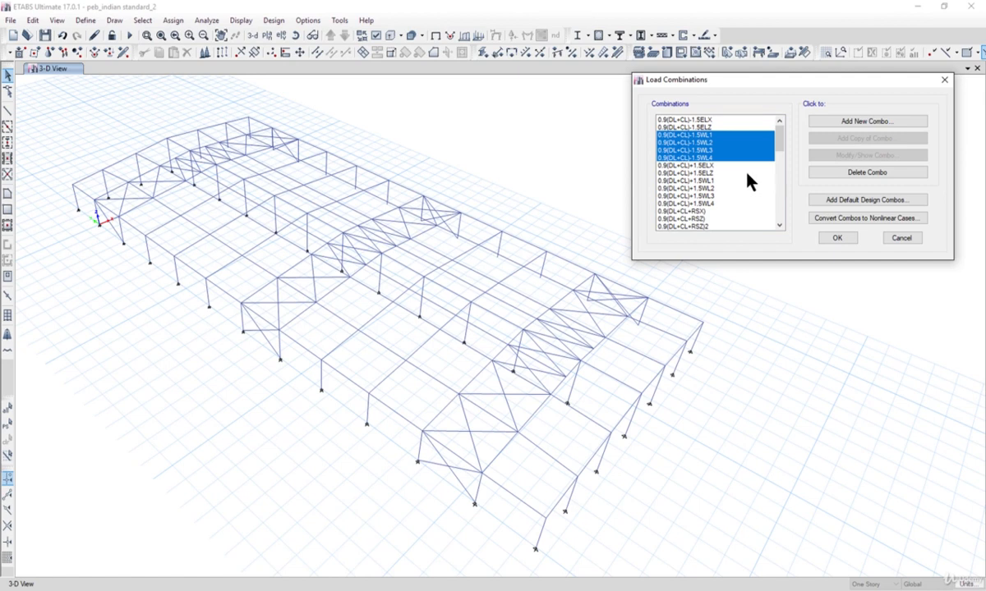
left_click(726, 144)
left_click_drag(726, 136, 728, 161)
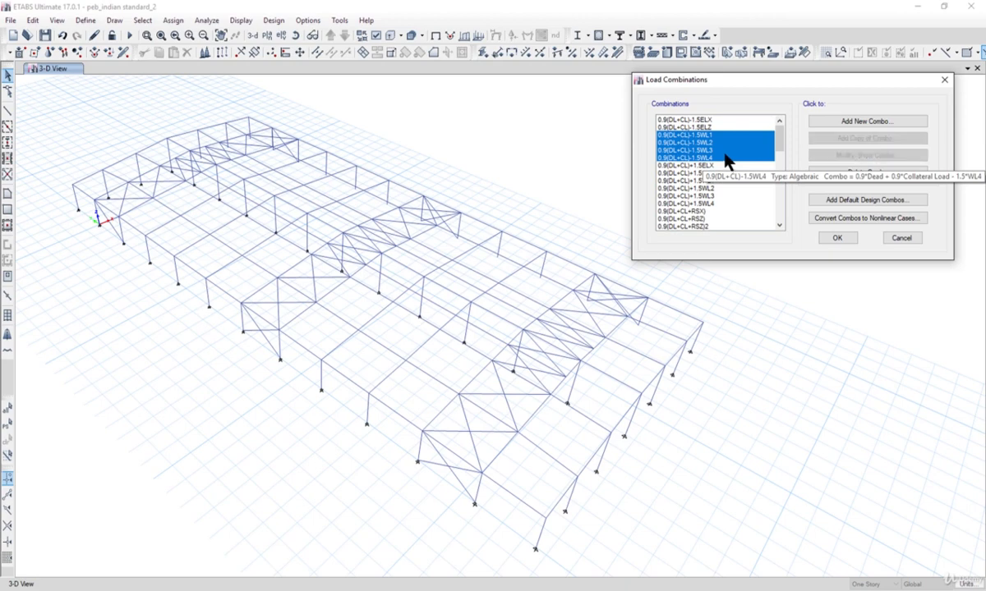
left_click(717, 136)
left_click(842, 157)
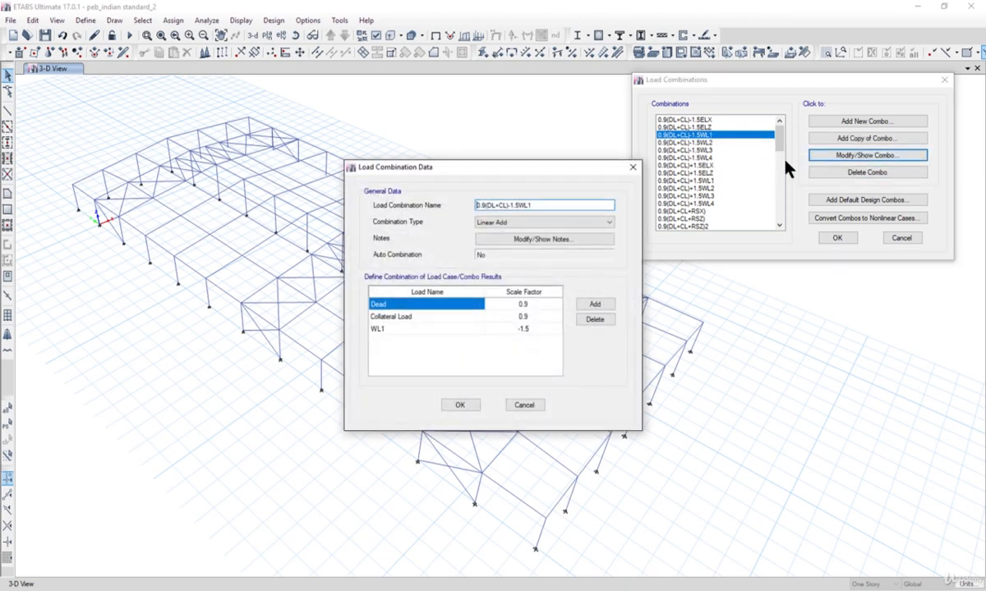
left_click(524, 406)
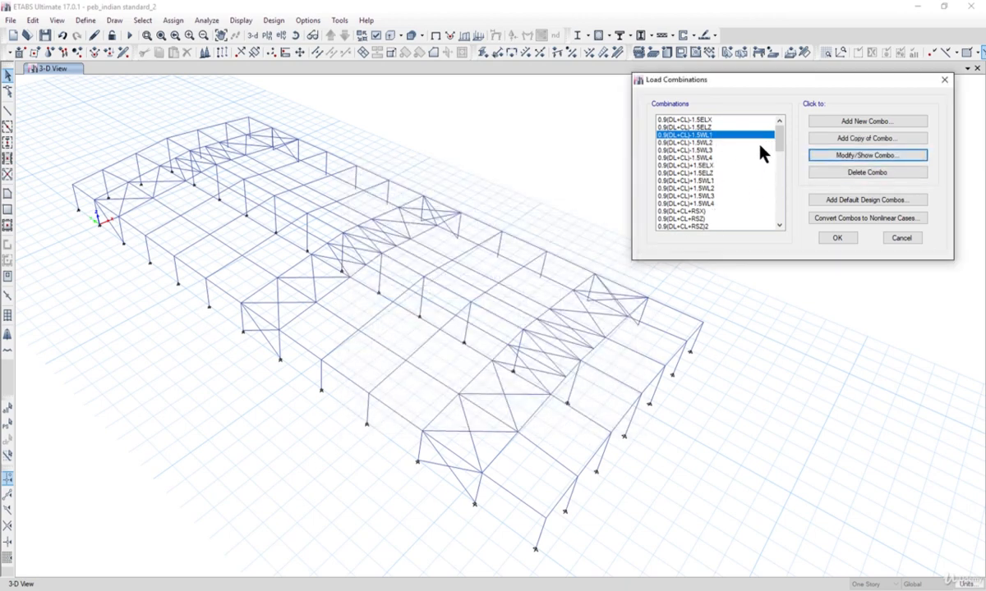
- Delete the four negative wind combinations 0.9(DL+CL)-1.5WL1 through 0.9(DL+CL)-1.5WL4
mouse_move(780, 142)
left_mouse_down()
mouse_move(780, 218)
mouse_move(785, 133)
left_mouse_up()
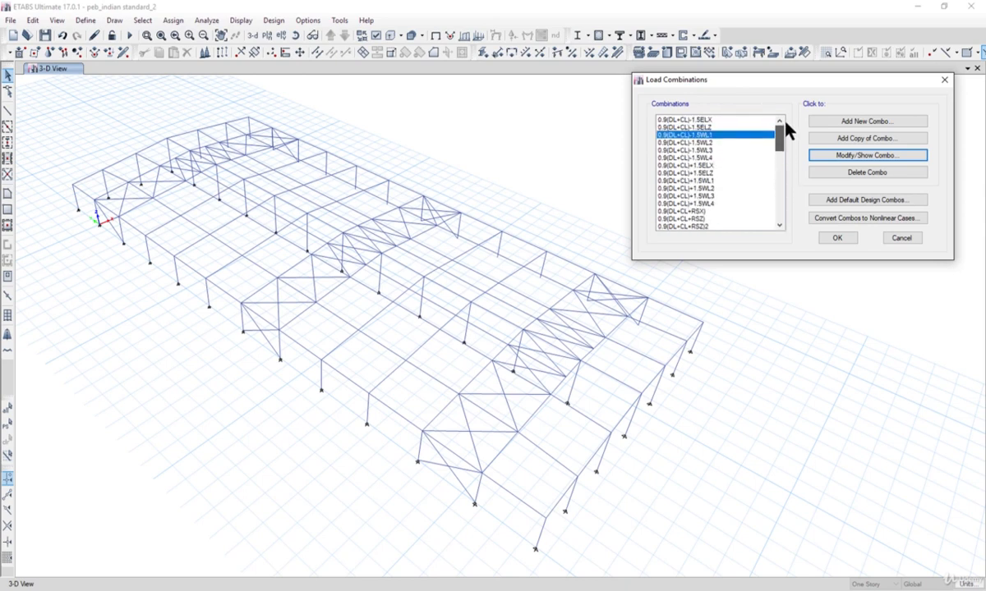
left_click(713, 120)
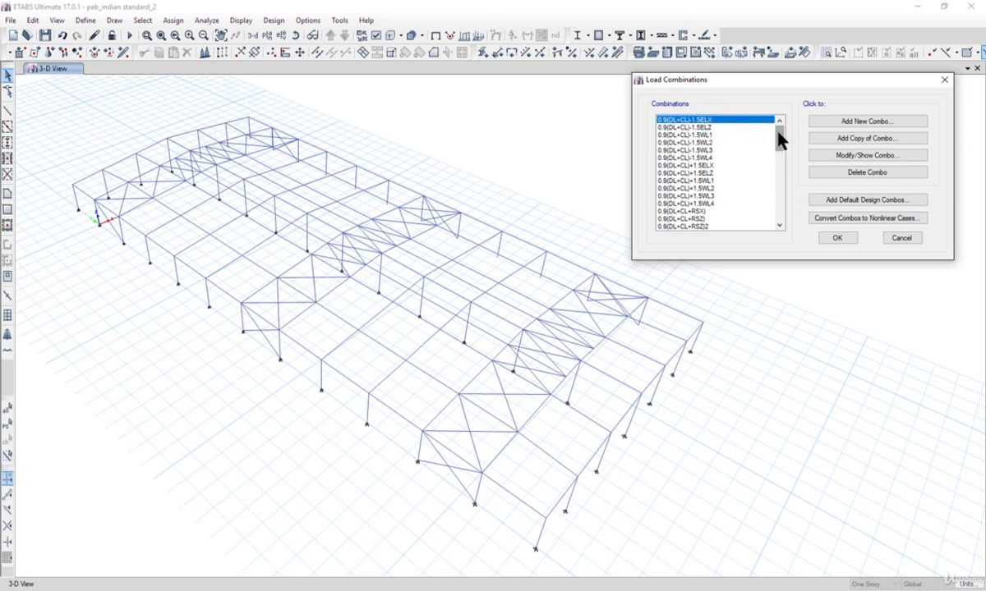
left_click_drag(712, 135, 714, 162)
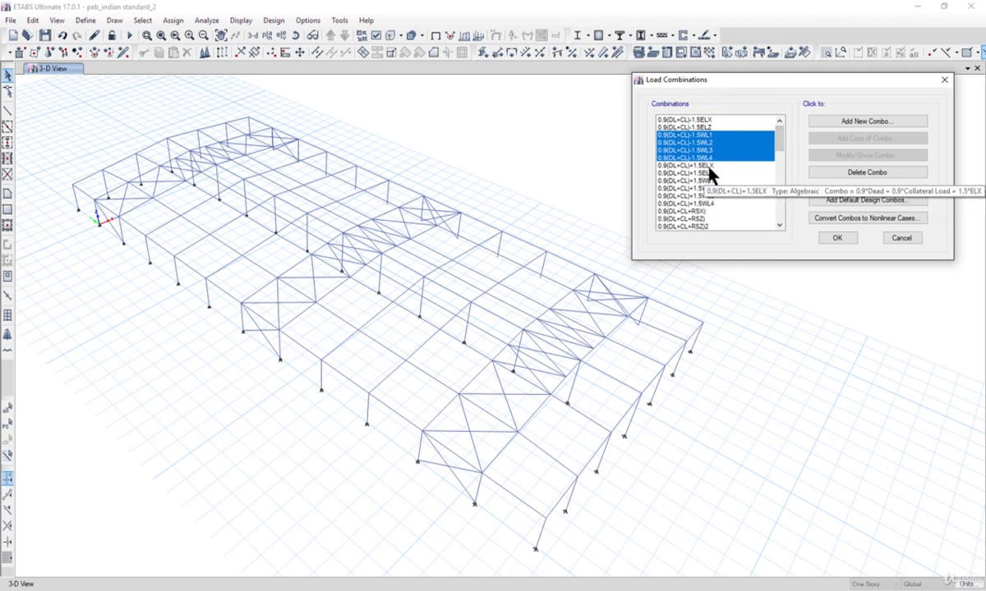
mouse_move(782, 141)
left_mouse_down()
mouse_move(776, 213)
mouse_move(781, 136)
mouse_move(781, 157)
left_mouse_up()
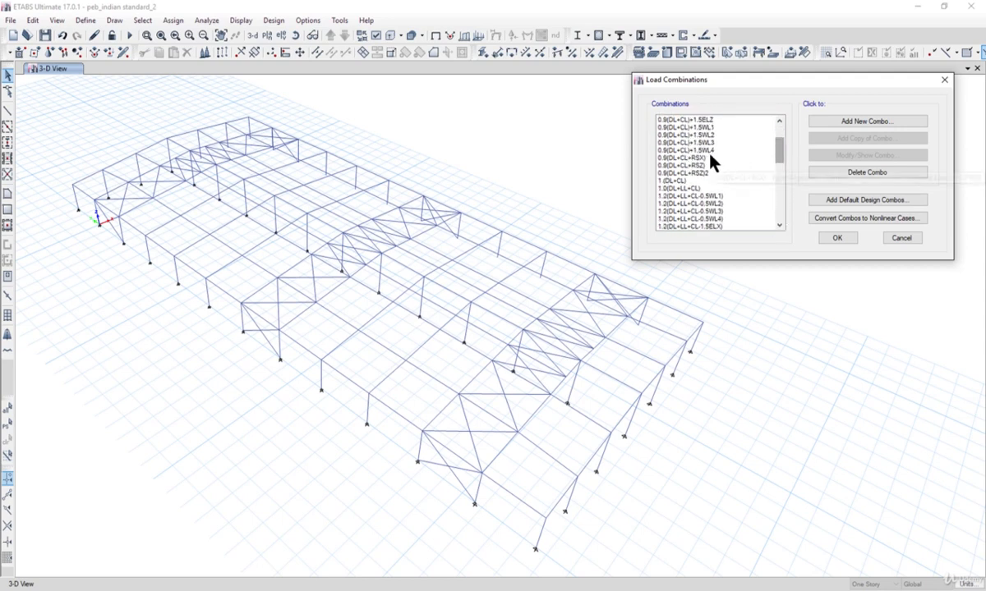
left_click_drag(713, 150, 713, 181)
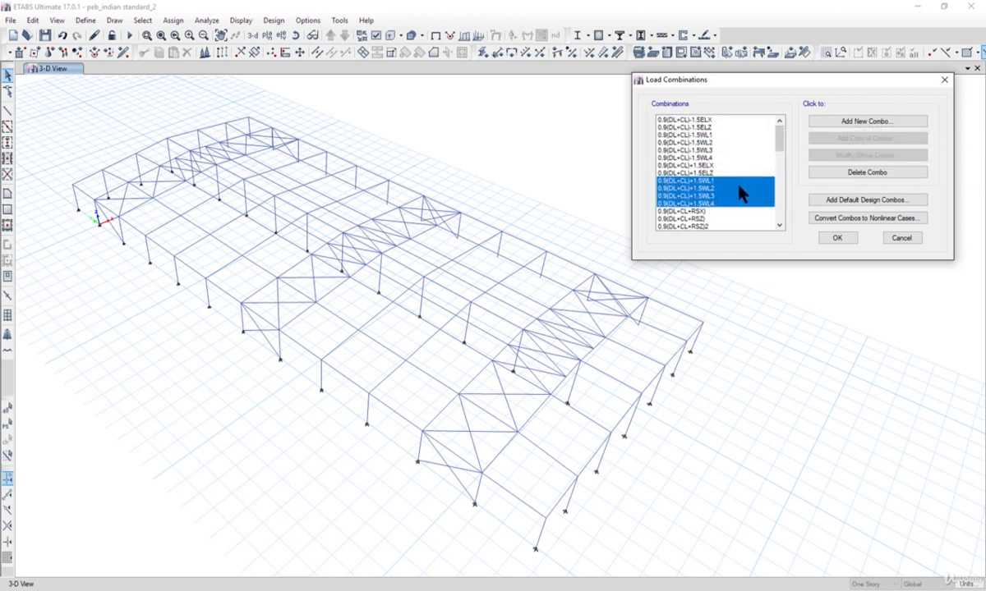
left_click_drag(712, 135, 710, 158)
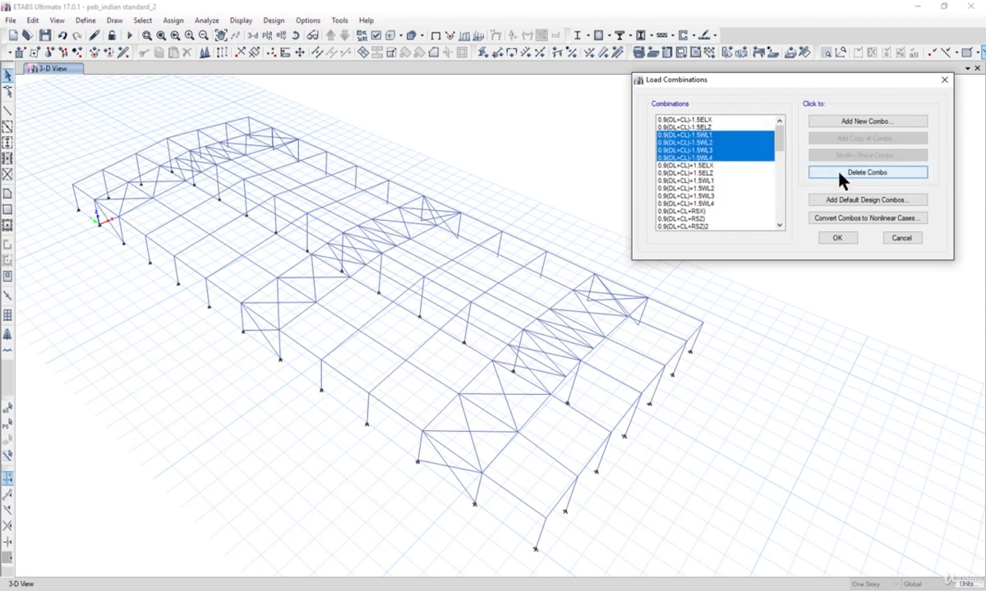
left_click(842, 174)
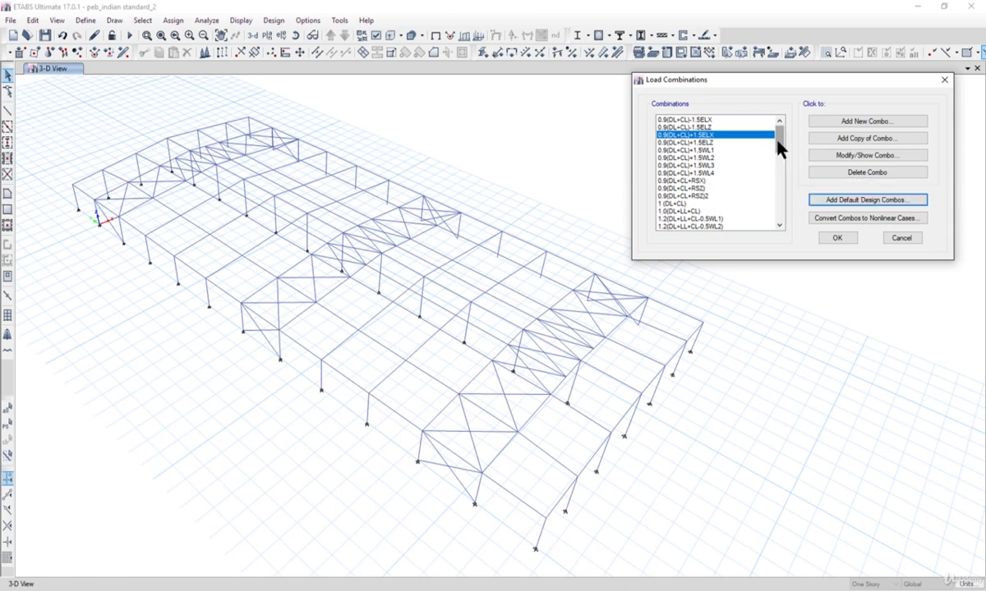
- Delete the four combinations 1.2(DL+LL+CL-0.5WL1) through 1.2(DL+LL+CL-0.5WL4)
left_click_drag(777, 137, 778, 151)
left_click_drag(720, 158, 720, 179)
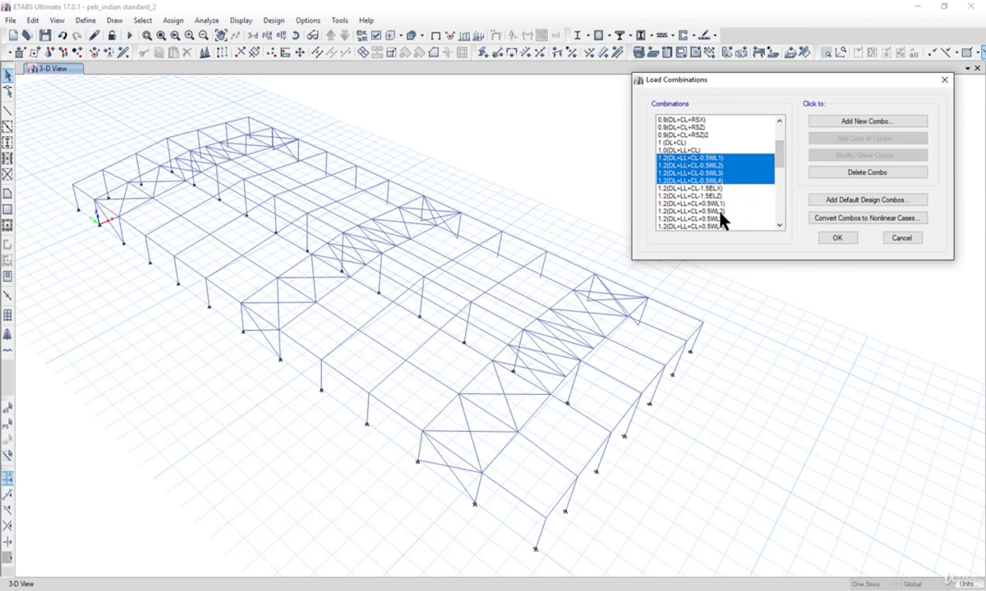
left_click(846, 172)
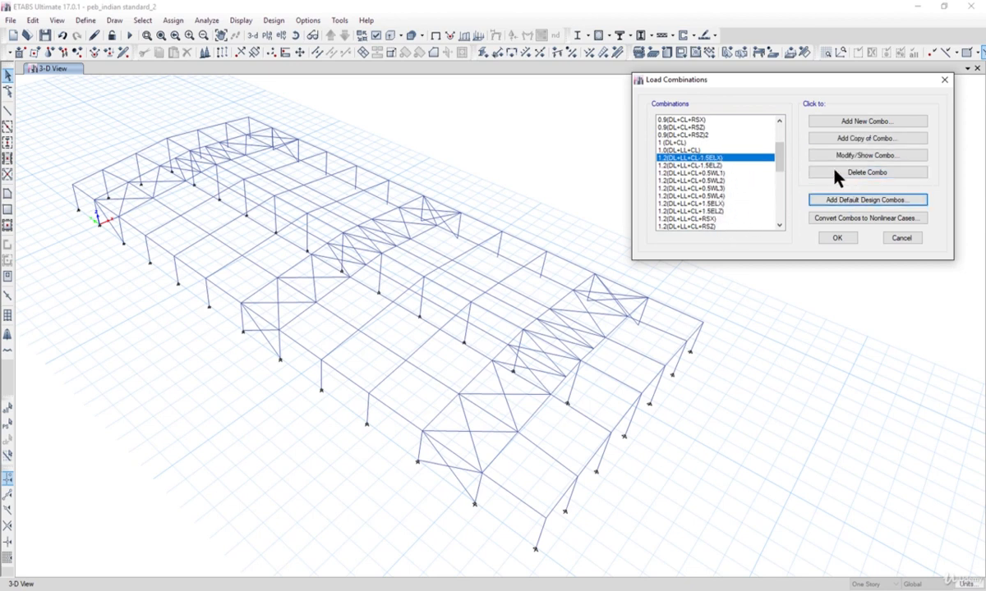
- Delete the four combinations 1.2(DL+LL+CL-WL1) through 1.2(DL+LL+CL-WL4)
left_click_drag(780, 156, 778, 185)
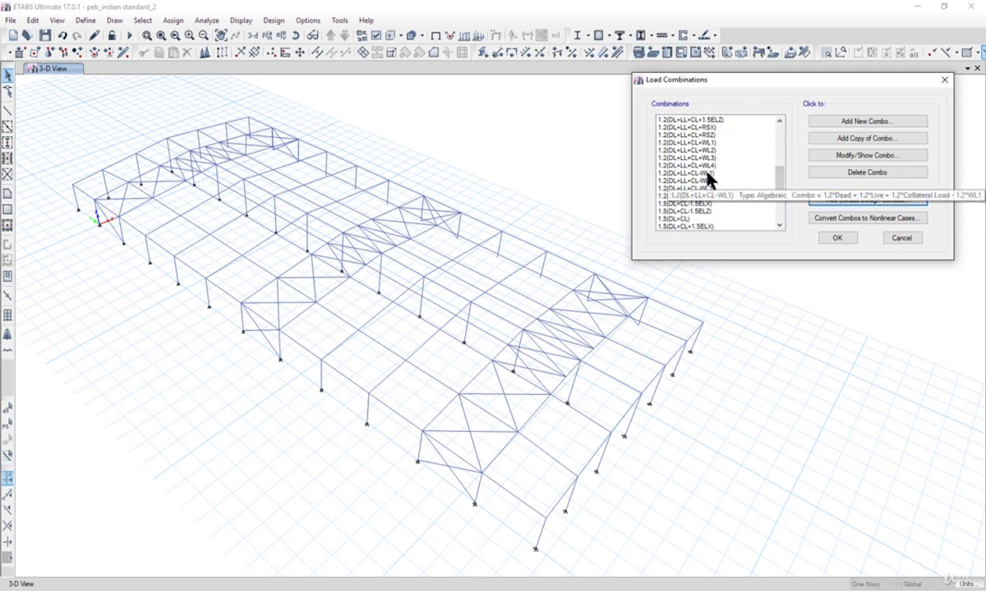
left_click_drag(708, 175, 708, 198)
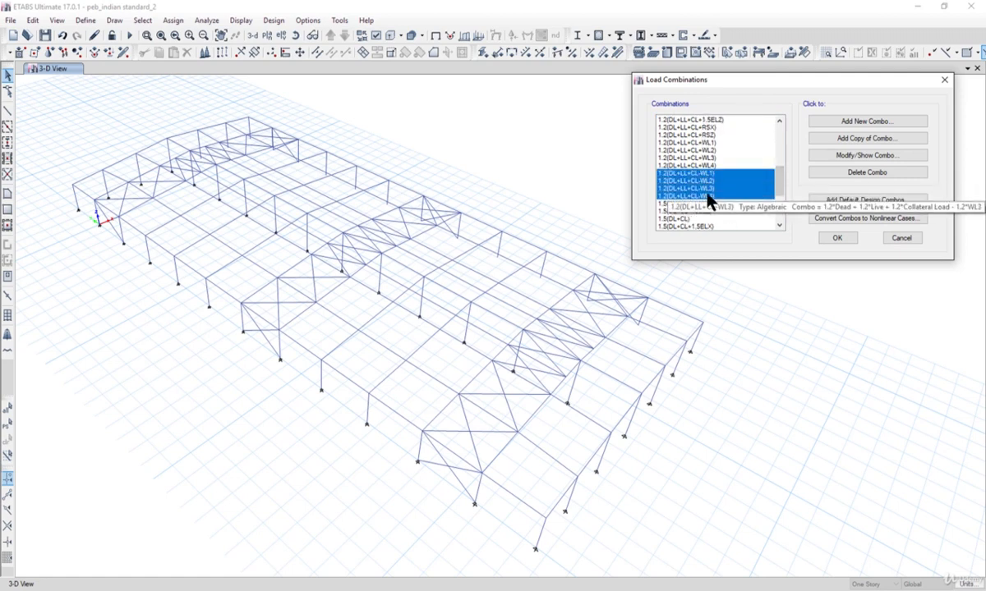
left_click(846, 173)
- Delete the four combinations 1.5(DL+CL-WL1) through 1.5(DL+CL-WL4)
scroll(780, 203, "down", 3)
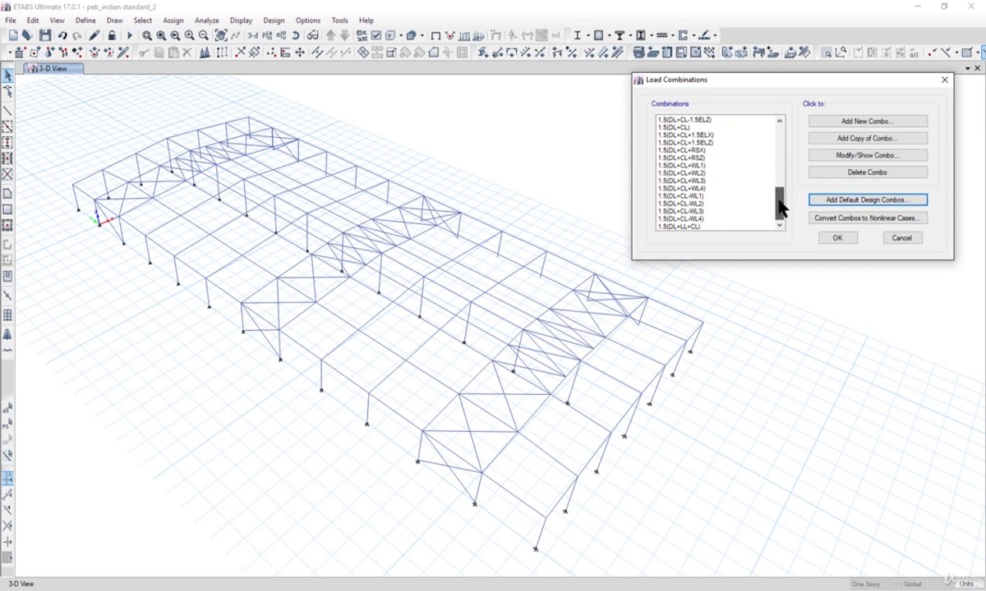
left_click_drag(702, 197, 704, 220)
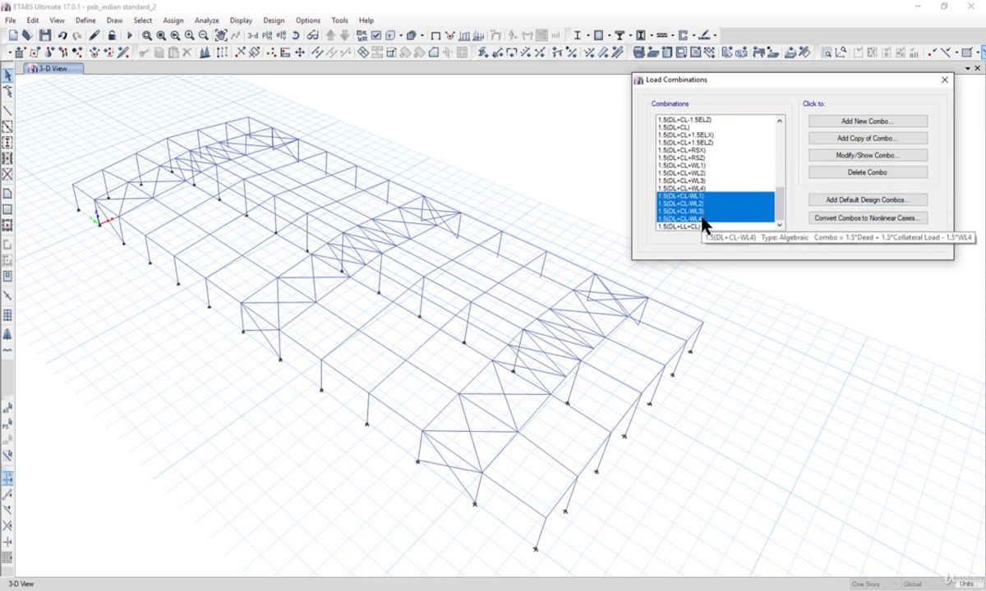
left_click(855, 173)
- Look through the remaining load combinations and check which load cases 0.9(DL+CL+RSZ) contains
left_click_drag(782, 194, 781, 190)
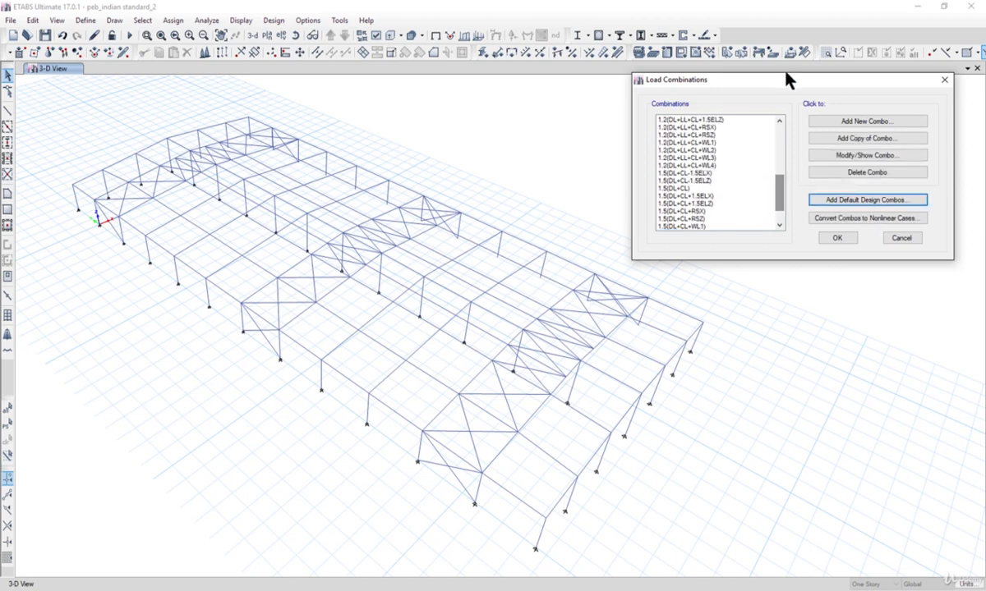
left_click_drag(784, 79, 625, 153)
left_click_drag(485, 215, 472, 223)
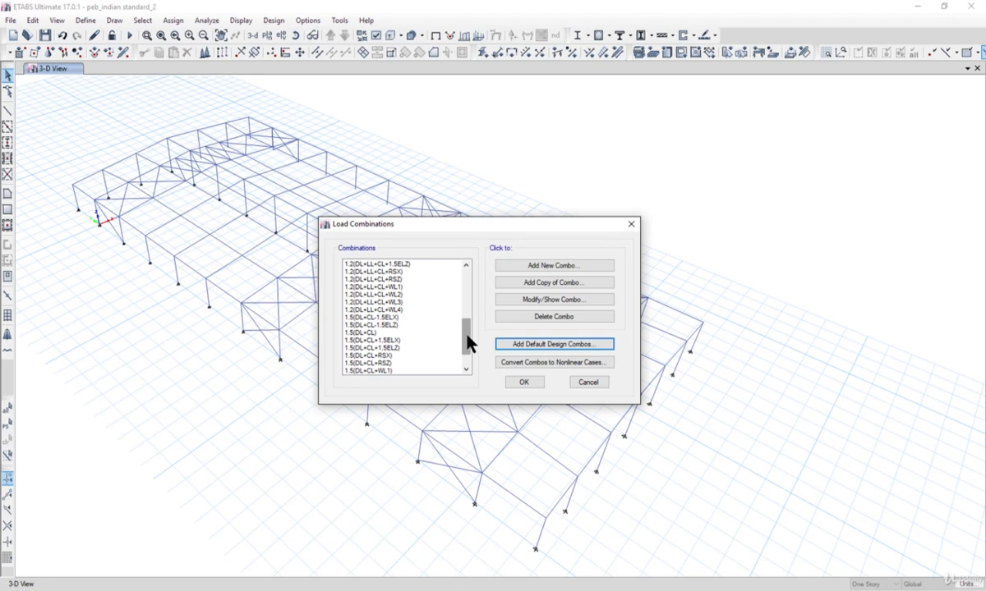
left_click_drag(470, 340, 469, 294)
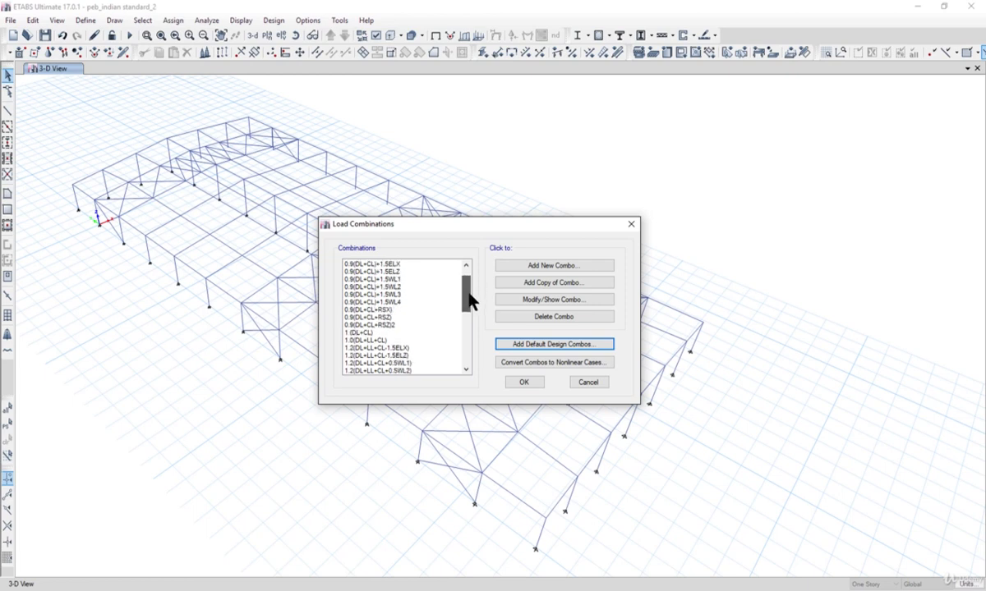
left_click(410, 317)
left_click(506, 299)
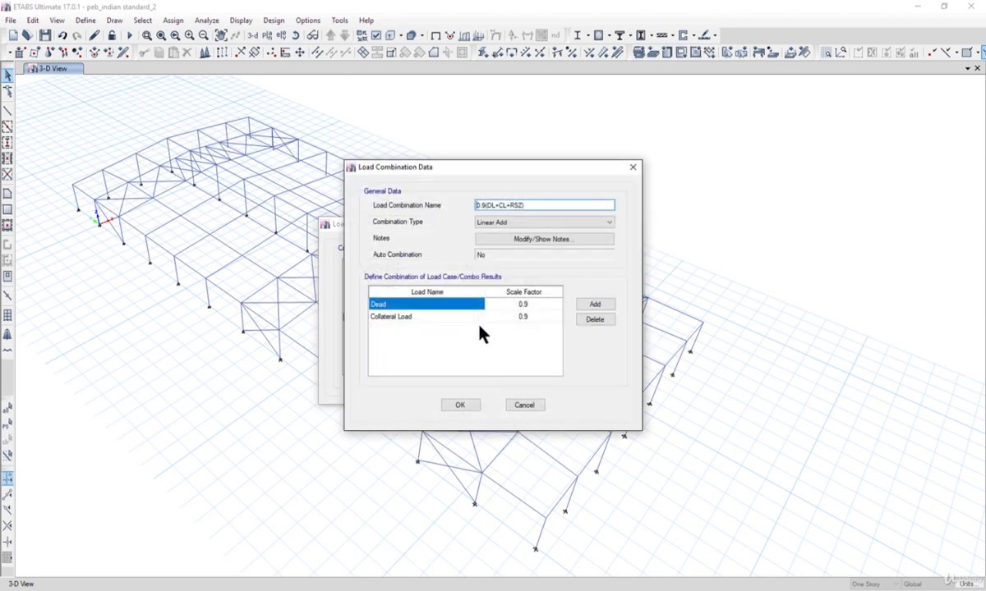
left_click(526, 409)
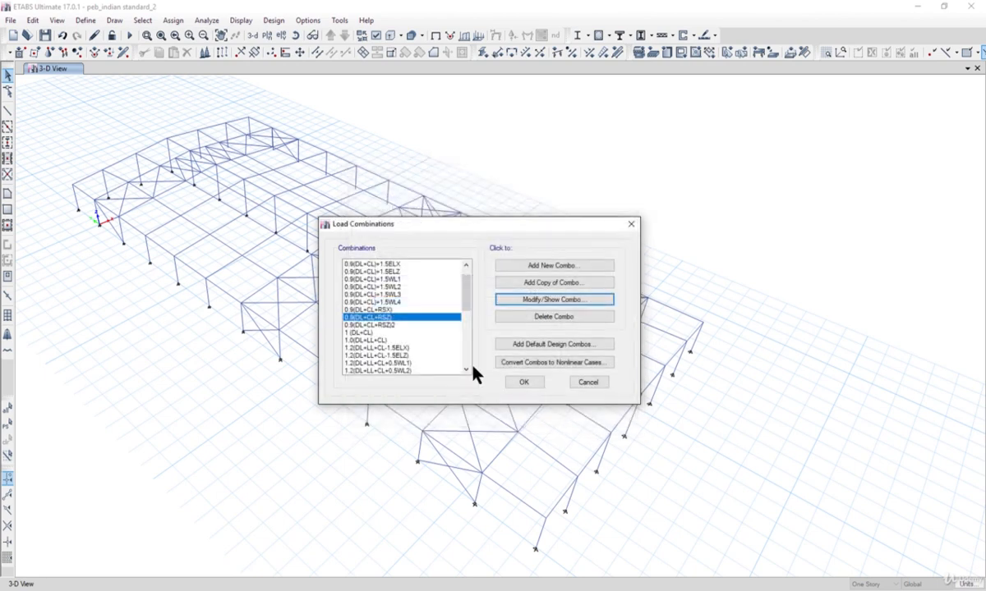
- Check the definition of the 0.9(DL+CL+RSZ)2 combination and delete that combination
left_click(517, 300)
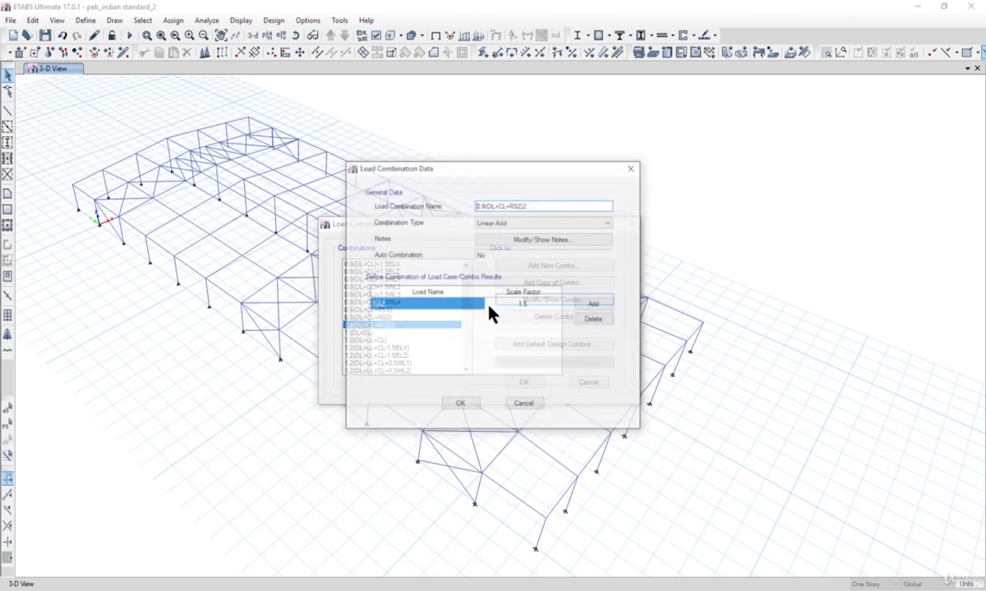
left_click(526, 406)
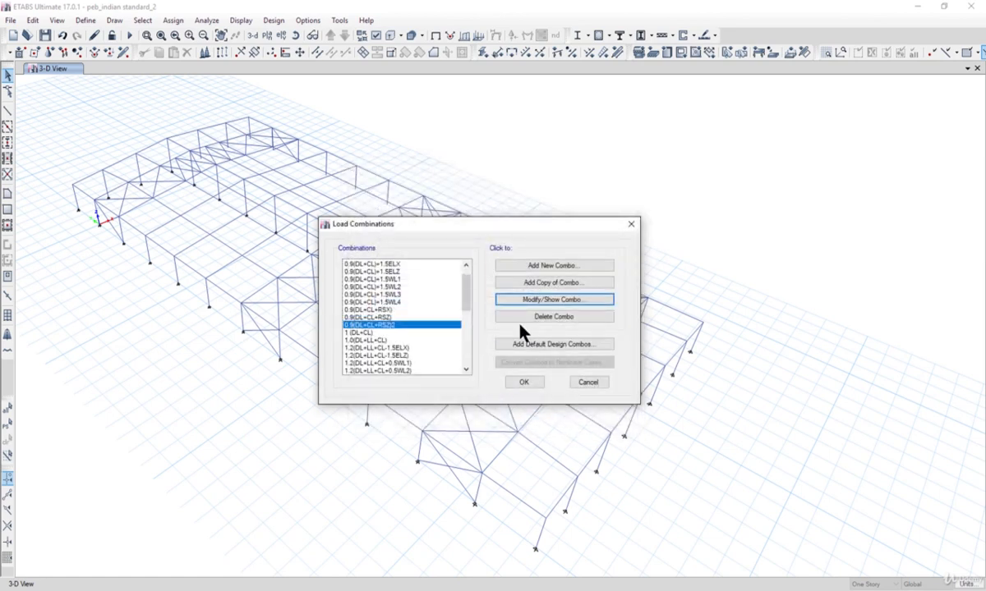
left_click(544, 316)
- Add the RSZ load case to the 0.9(DL+CL+RSZ) combination
left_click(393, 317)
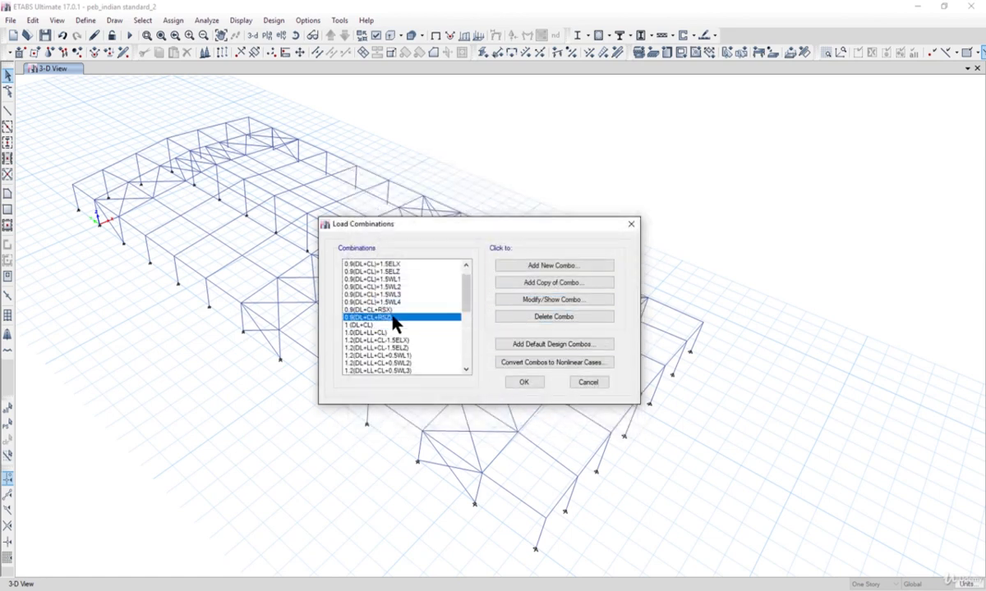
left_click(552, 301)
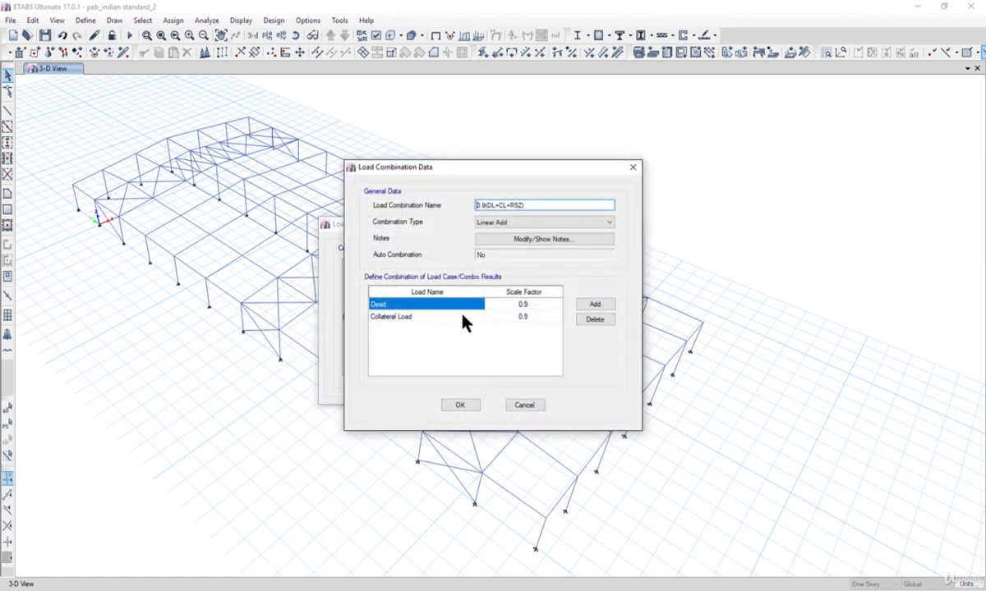
left_click(591, 306)
left_click(431, 331)
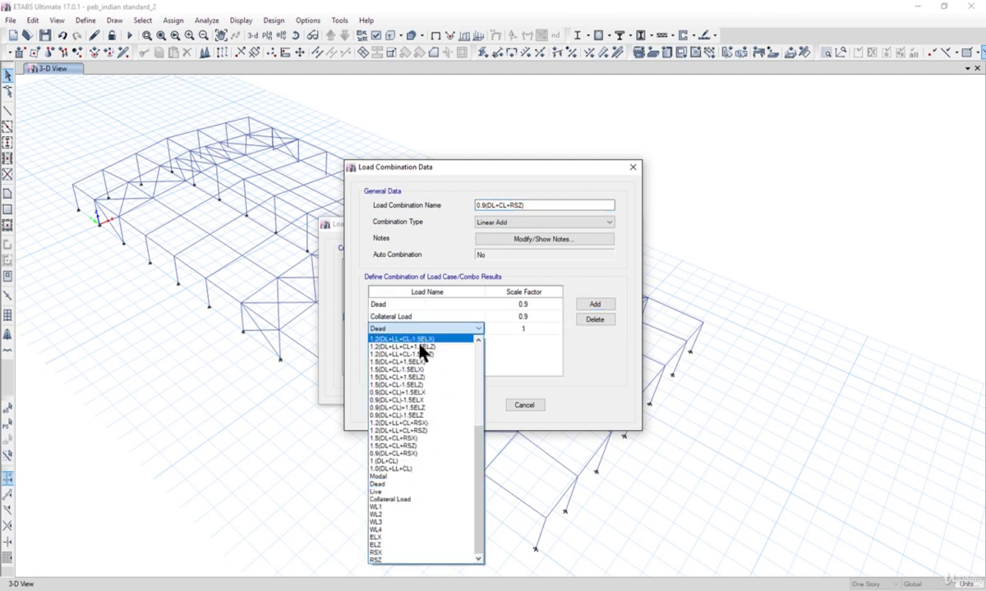
left_click(411, 559)
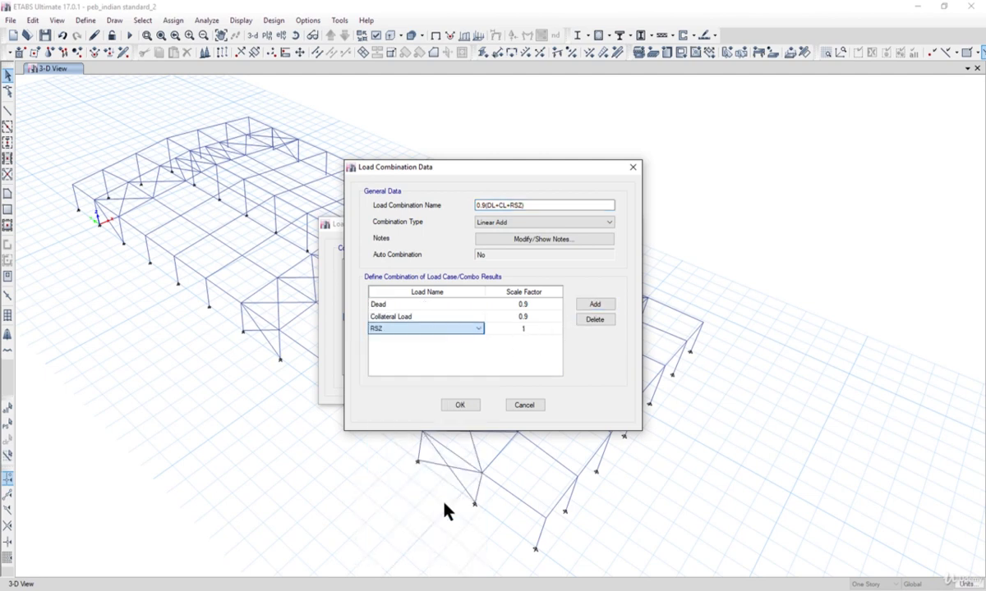
- Rename the combination as 0.9(DL+CL)+1.5 RSZ and set its RSZ scale factor to 1.5
left_click(526, 328)
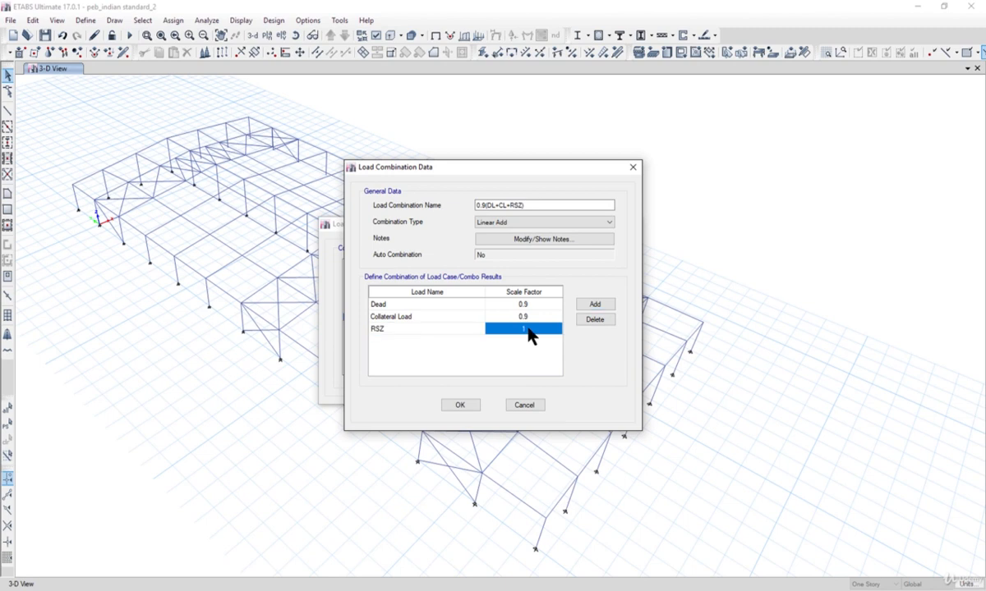
left_click_drag(495, 170, 634, 179)
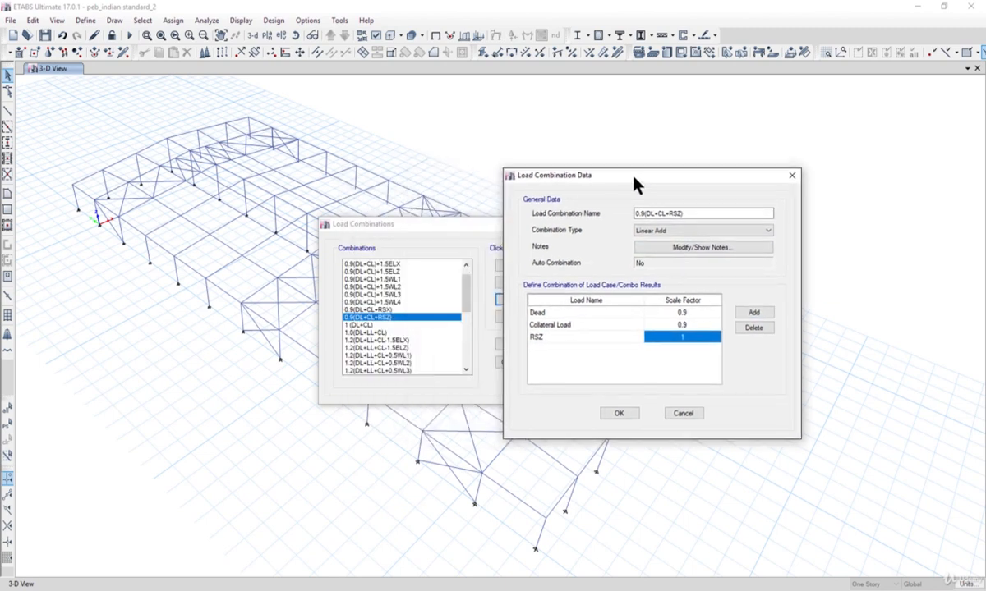
left_click(670, 213)
type("1.7")
key("BackSpace")
type("5")
left_click(667, 214)
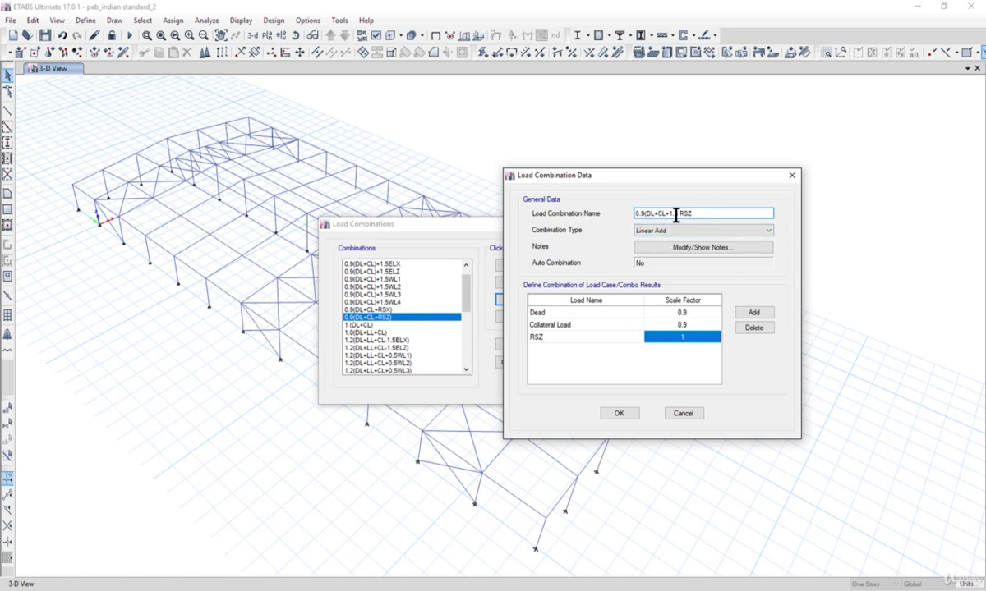
type(")")
left_click(697, 337)
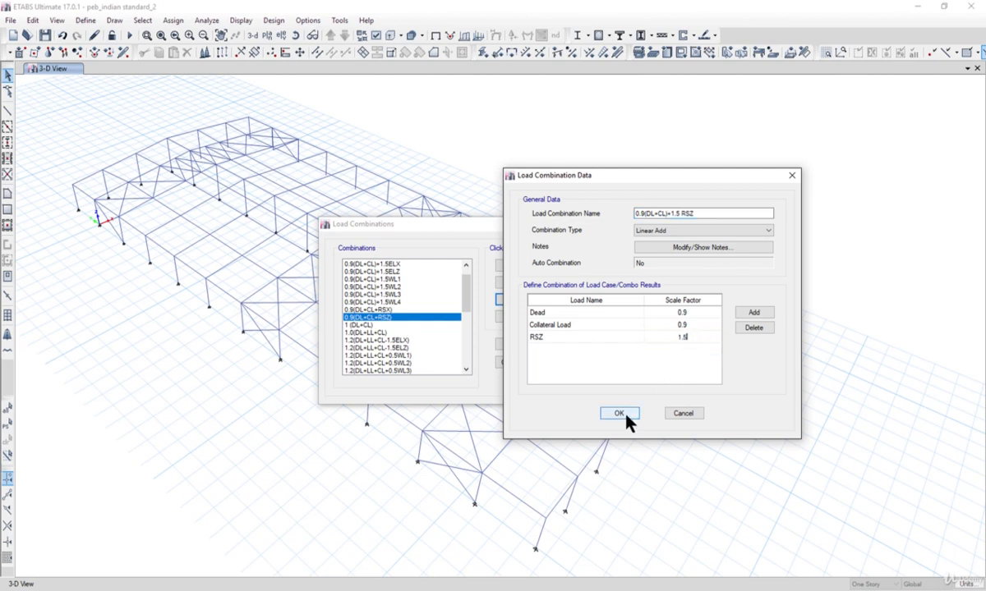
left_click(620, 413)
- Rename the 0.9(DL+CL+RSX) combination as 0.9(DL+CL)+1.5RSX
left_click(388, 309)
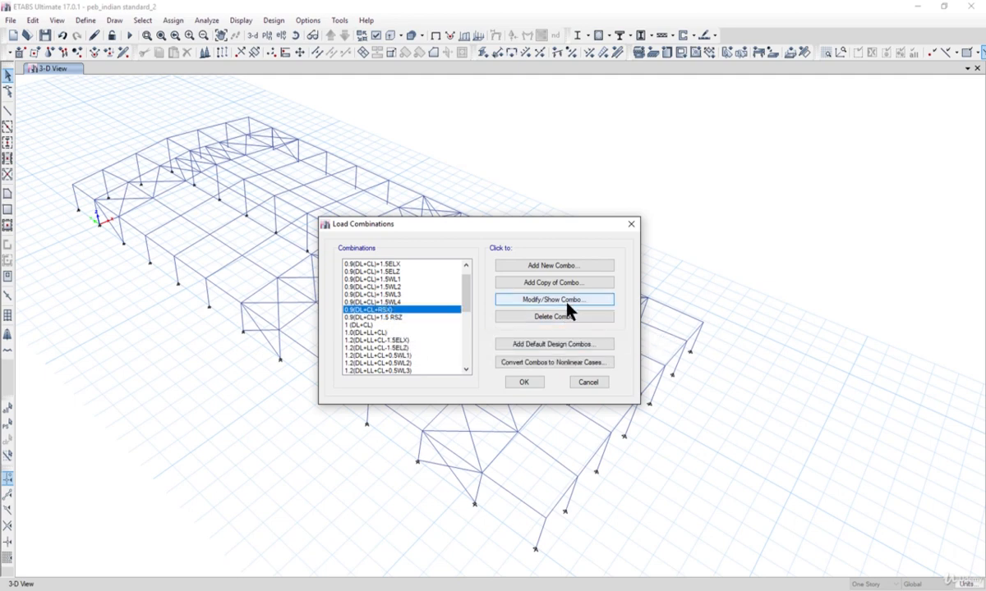
left_click(596, 302)
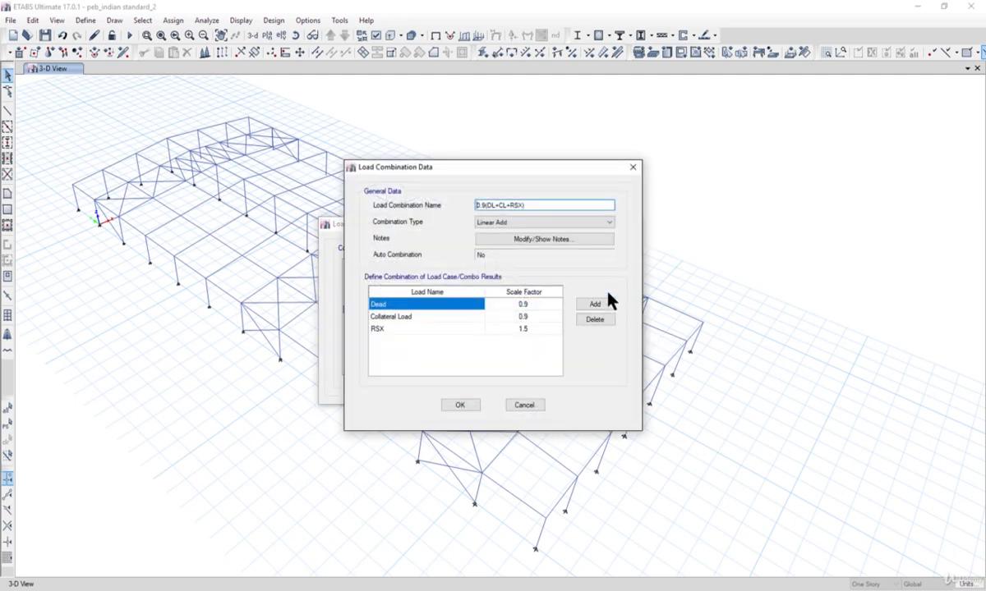
left_click(508, 204)
type(")+1.5")
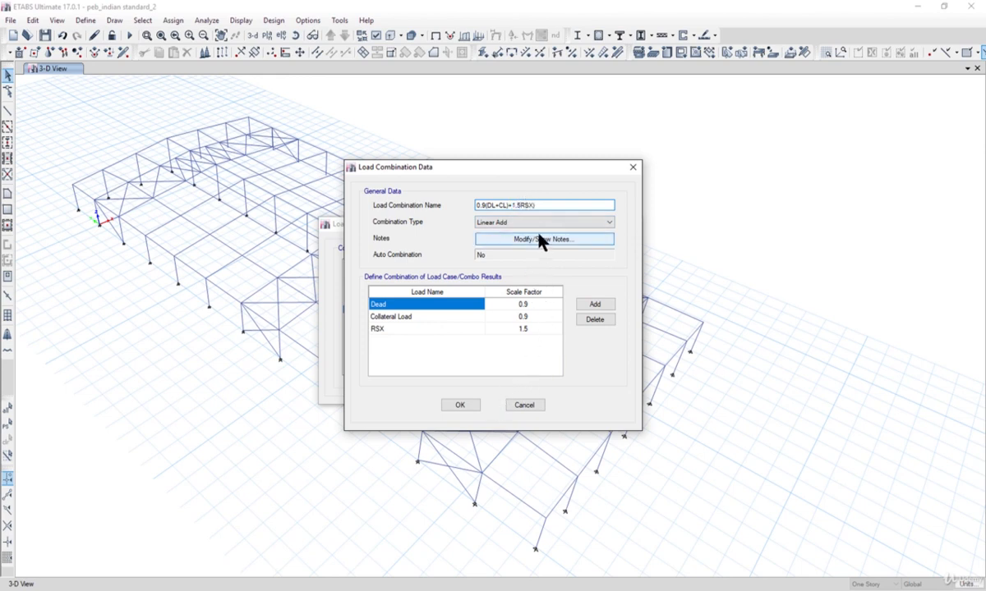
left_click(545, 217)
left_click(542, 203)
left_click(543, 203)
key("BackSpace")
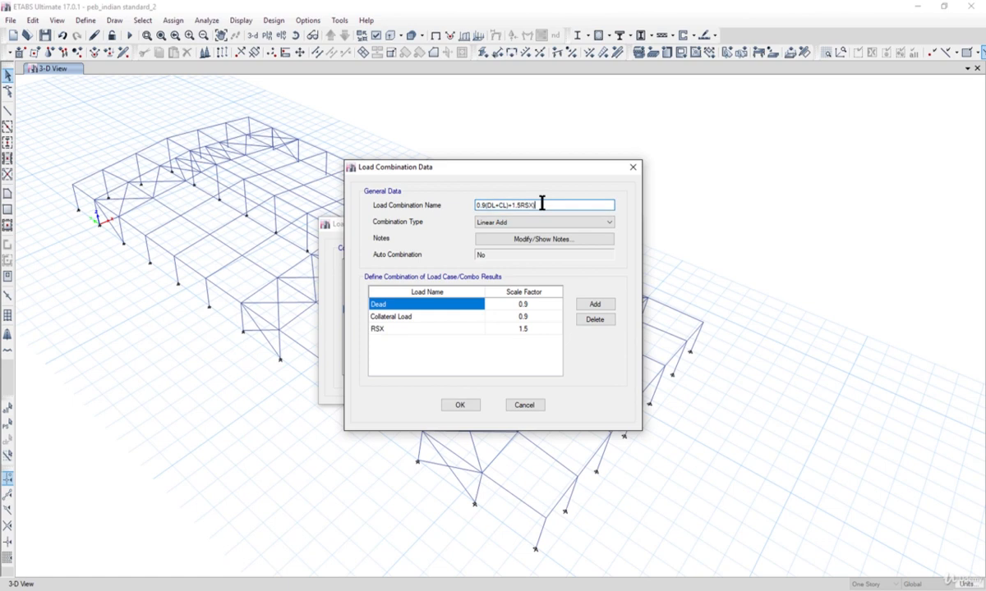
left_click(461, 405)
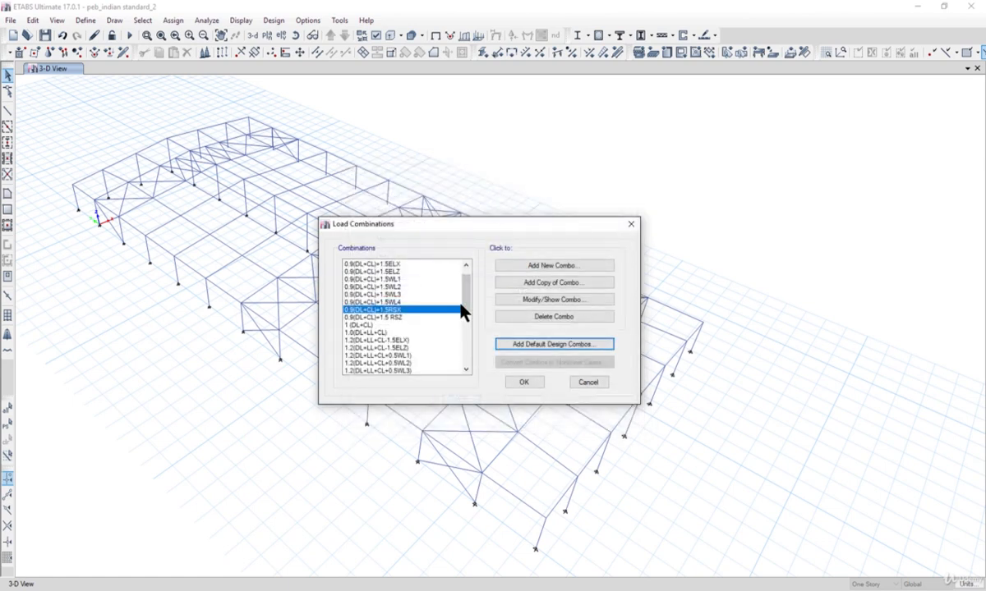
- Check the load cases and scale factors of the 0.9(DL+CL)+1.5ELZ combination
scroll(464, 283, "up", 1)
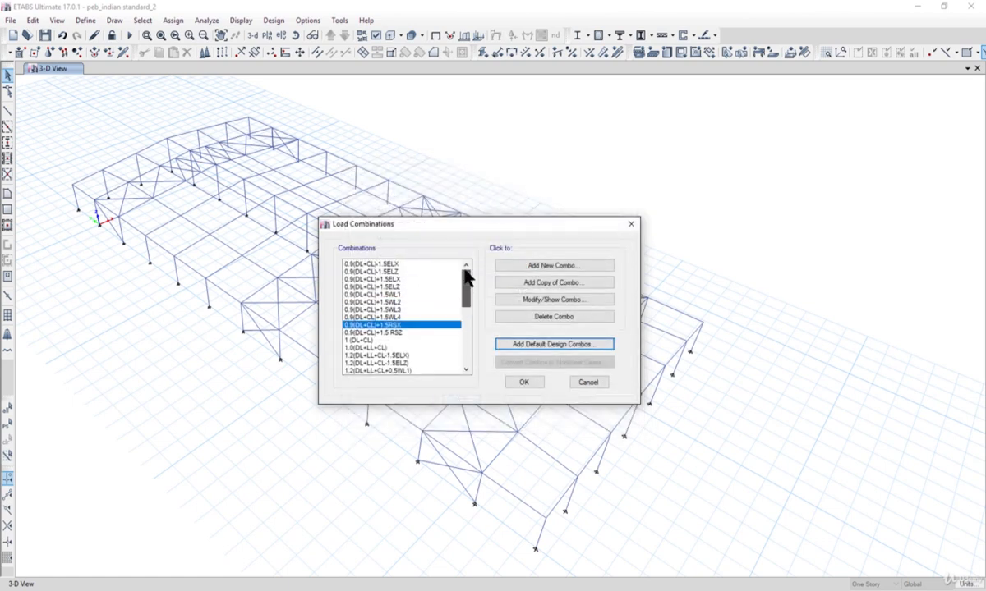
left_click(403, 287)
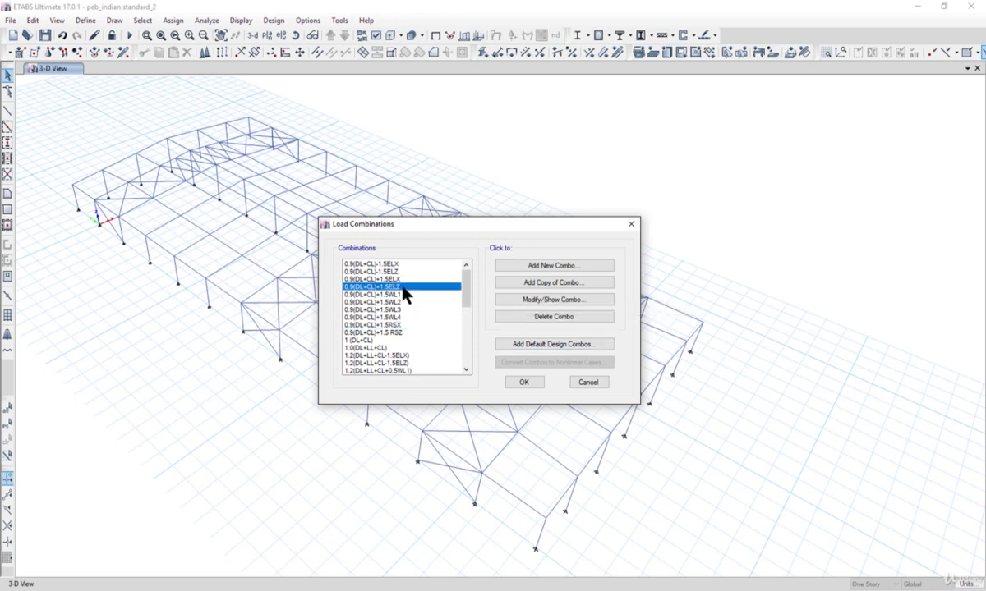
left_click(546, 301)
left_click(462, 408)
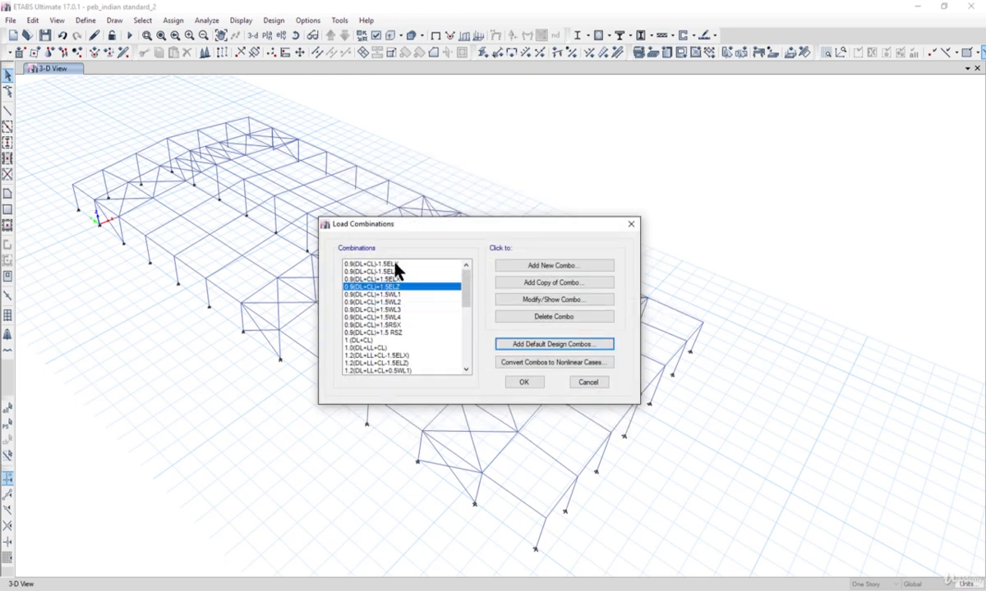
- Review the full combination list, comparing the 0.9 ELX/ELZ and RSX/RSZ combinations and reading through the 1.2 and 1.5 groups
left_click(404, 264)
left_click_drag(403, 268, 400, 286)
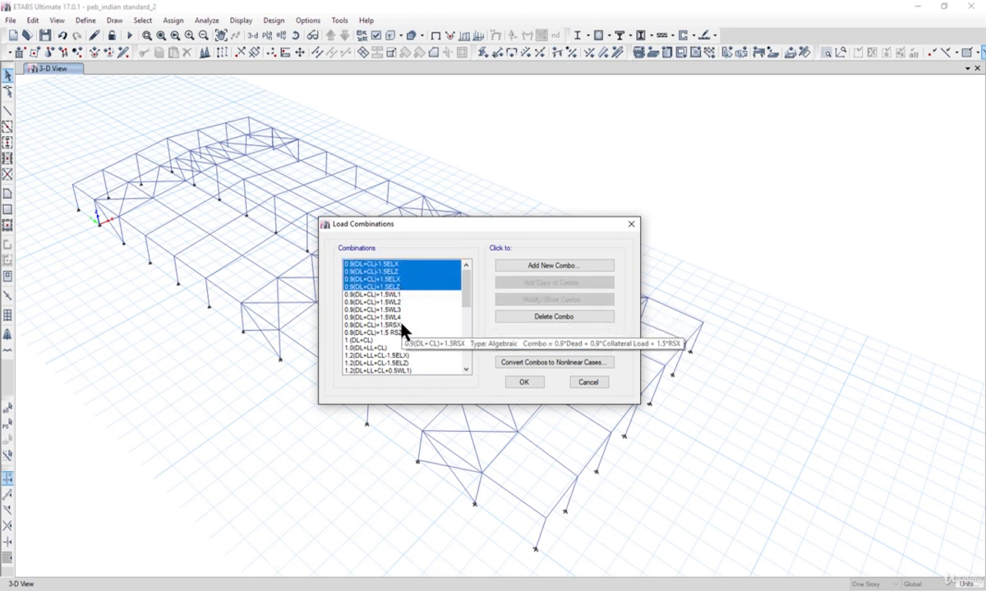
left_click(402, 326)
left_click_drag(401, 325, 403, 332)
scroll(473, 296, "down", 2)
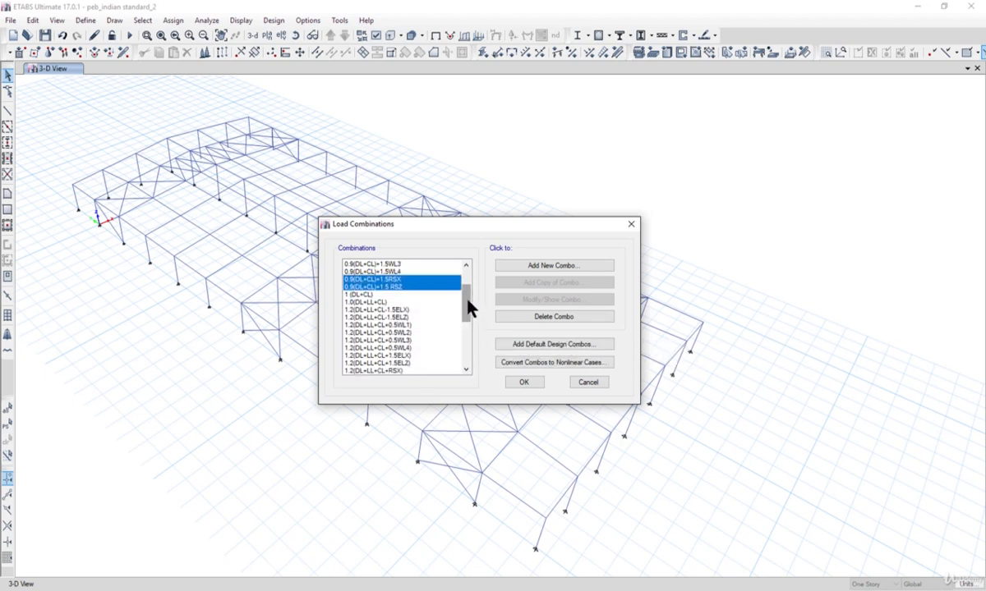
left_click_drag(469, 308, 469, 328)
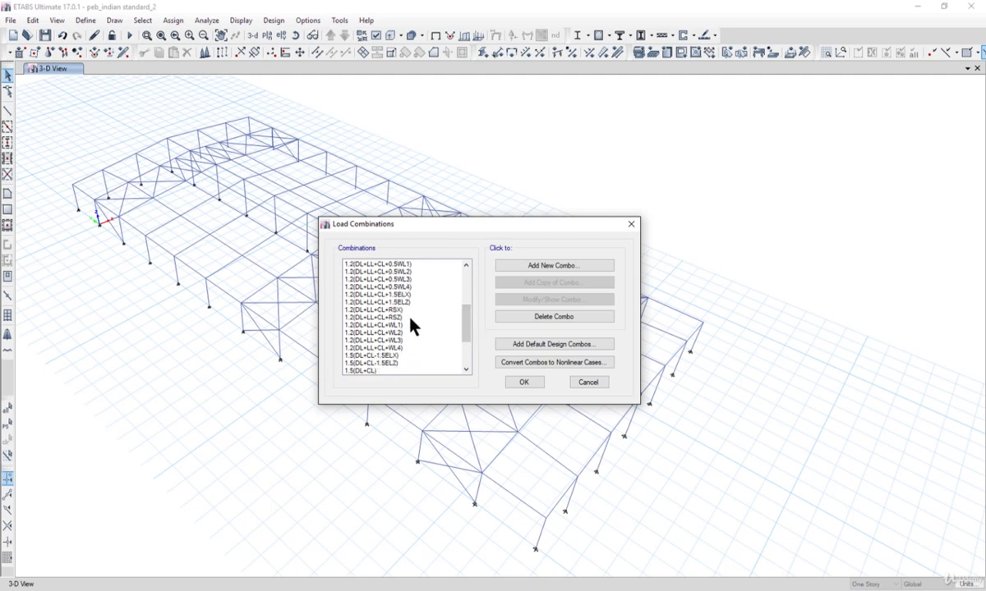
left_click_drag(464, 323, 467, 349)
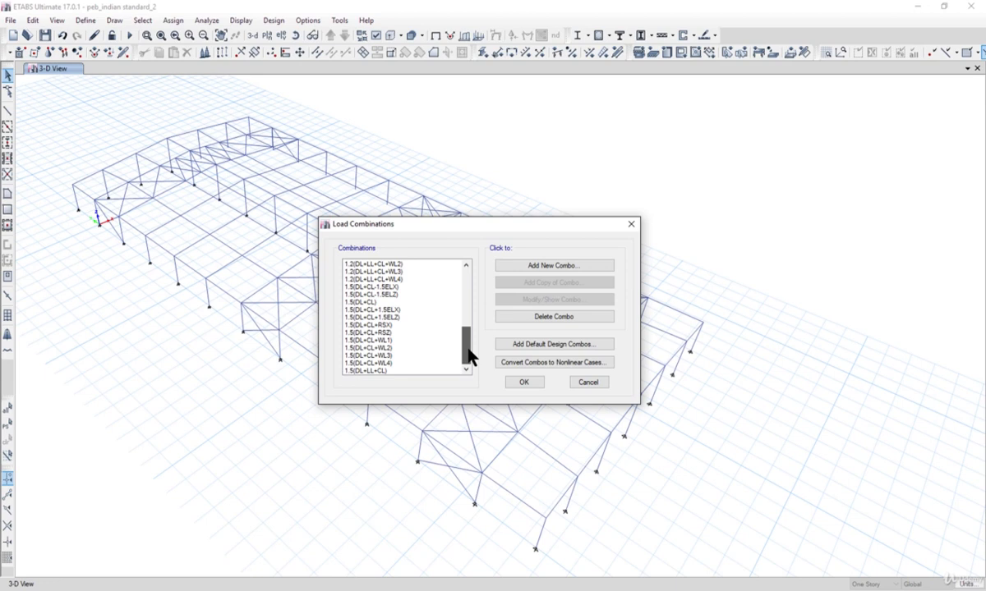
left_click_drag(469, 363, 475, 293)
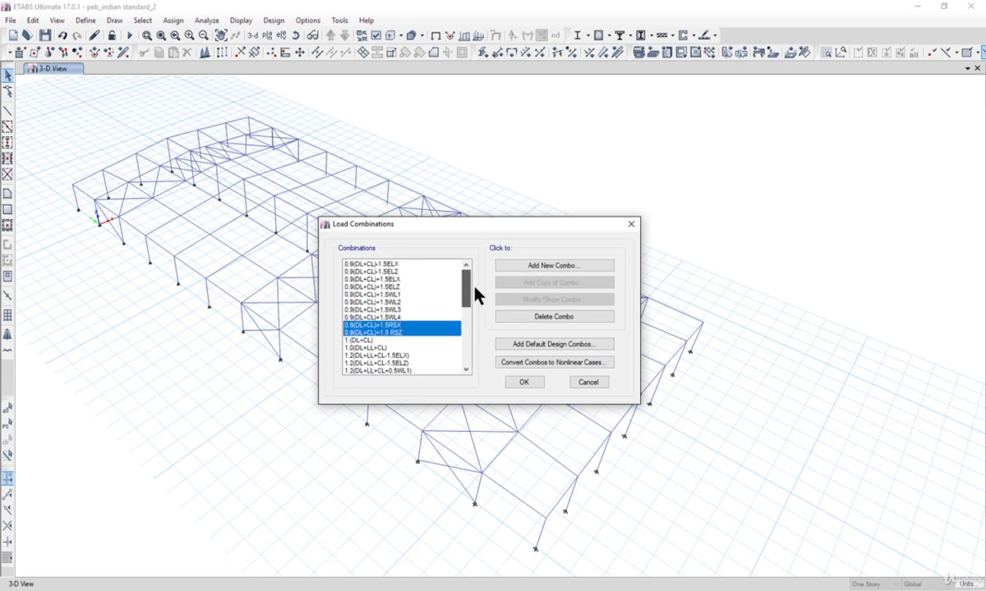
- Check the definition of the 1.5(DL+CL+RSZ) combination and accept the edited set of load combinations
left_click(399, 288)
scroll(444, 311, "down", 7)
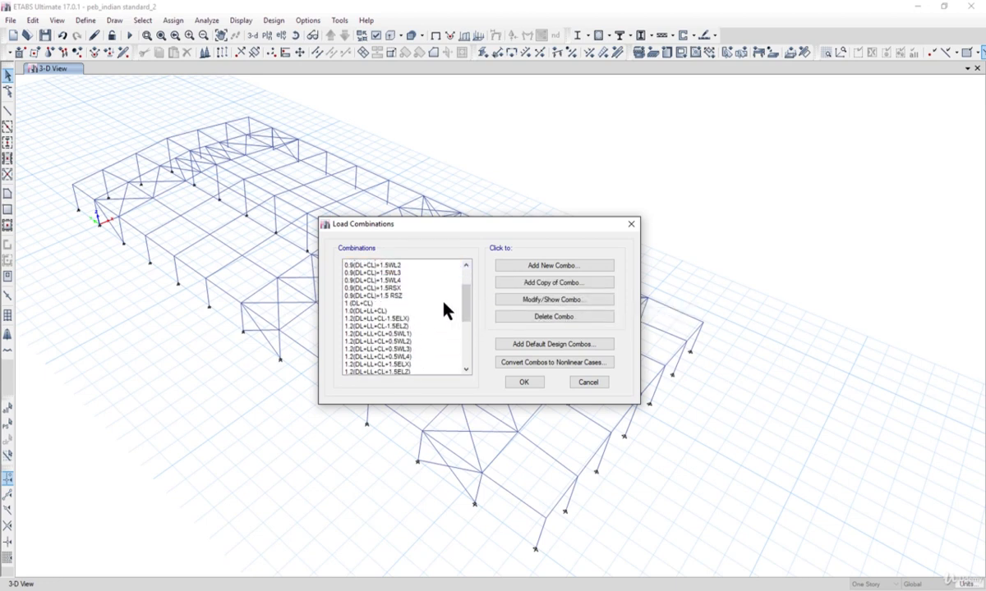
left_click(413, 349)
left_click(535, 299)
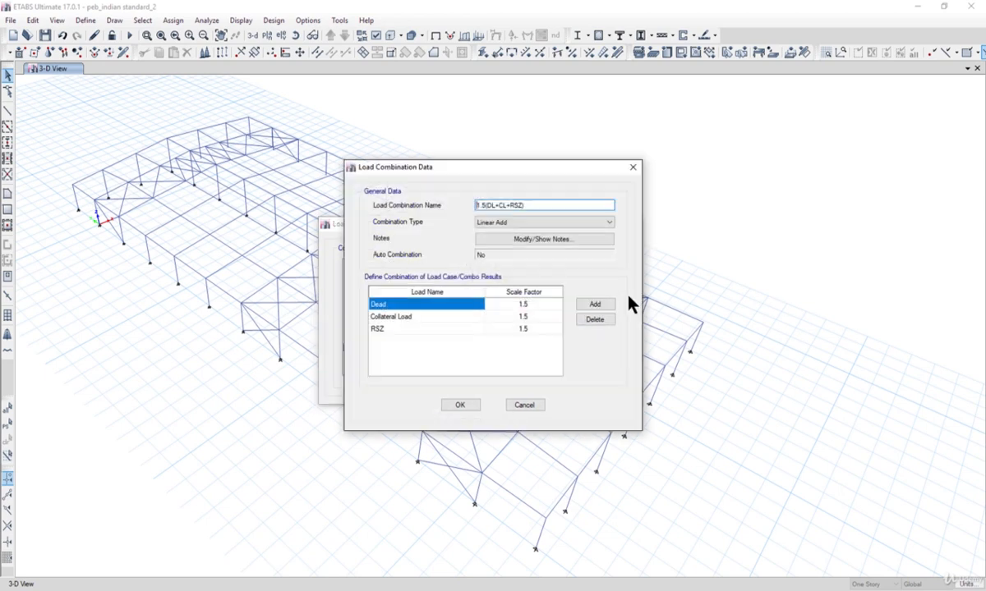
left_click(460, 405)
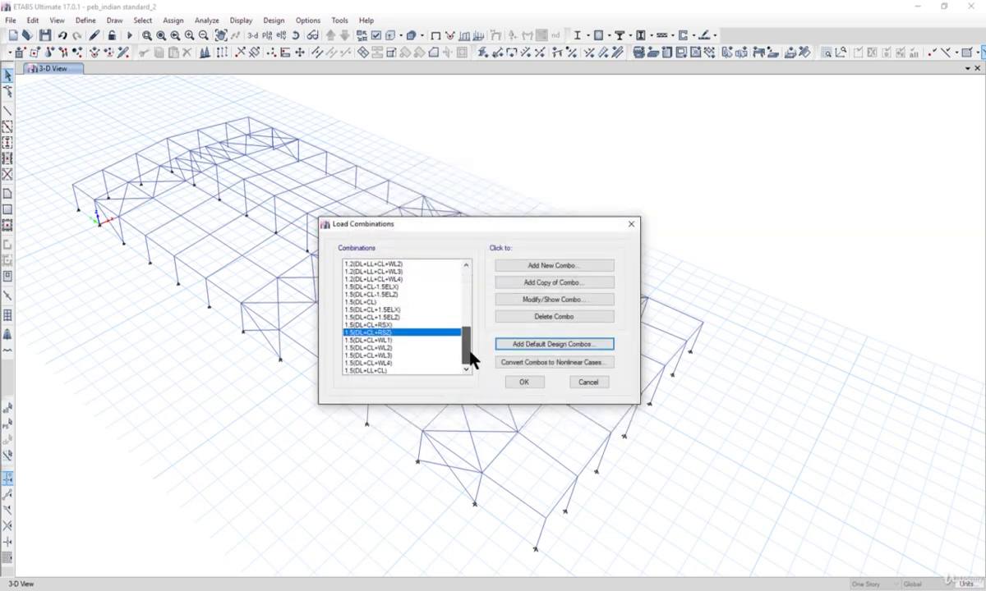
left_click(525, 382)
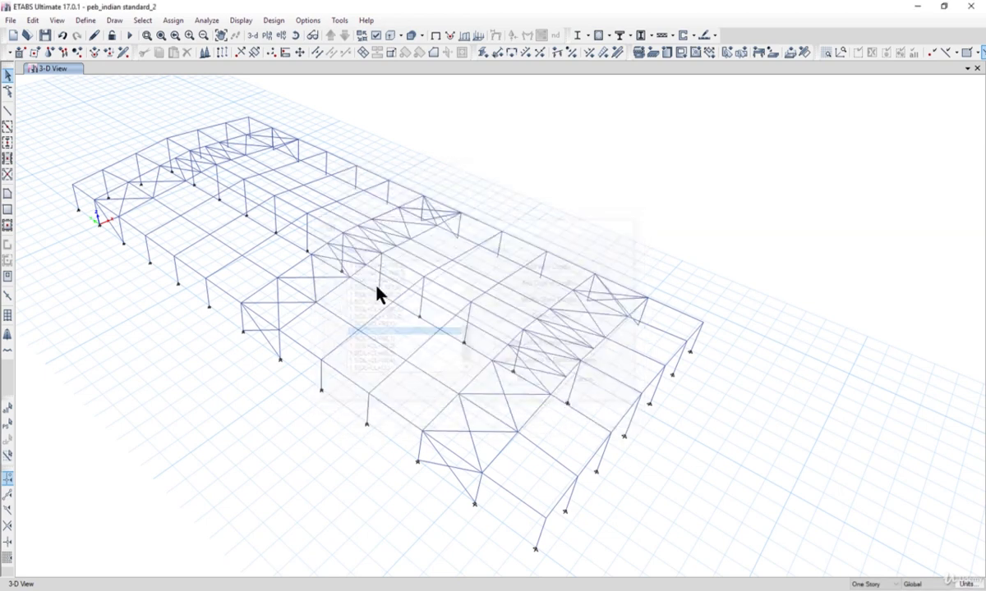